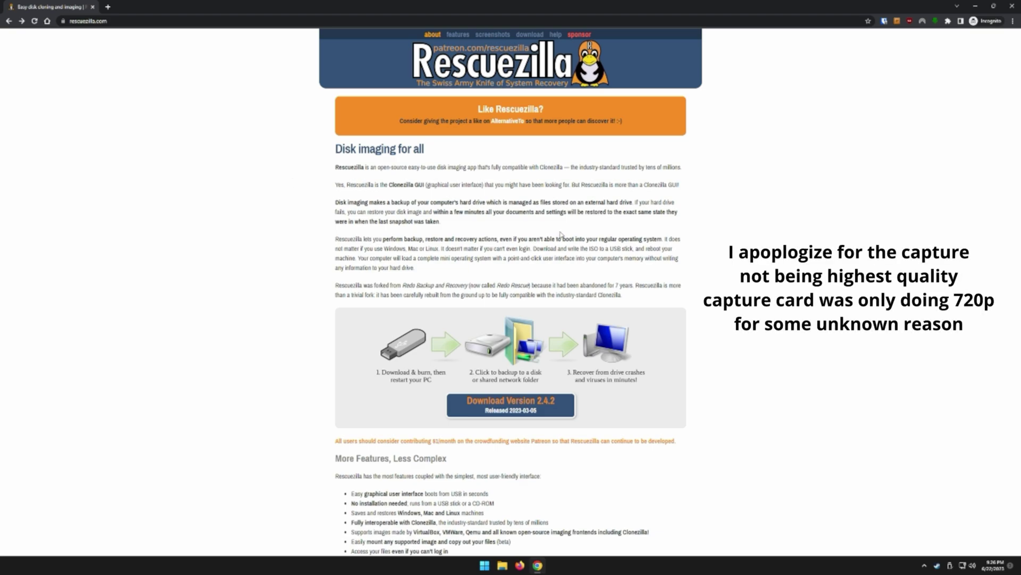
Step: Go to the Rescuezilla download page, review the system requirements, and download the rescuezilla-2.4.2-64bit.jammy.iso image
{"action": "scroll", "coordinate": [760, 242], "scroll_direction": "down", "scroll_amount": 1}
{"action": "left_click", "coordinate": [552, 321]}
{"action": "scroll", "coordinate": [548, 324], "scroll_direction": "down", "scroll_amount": 1}
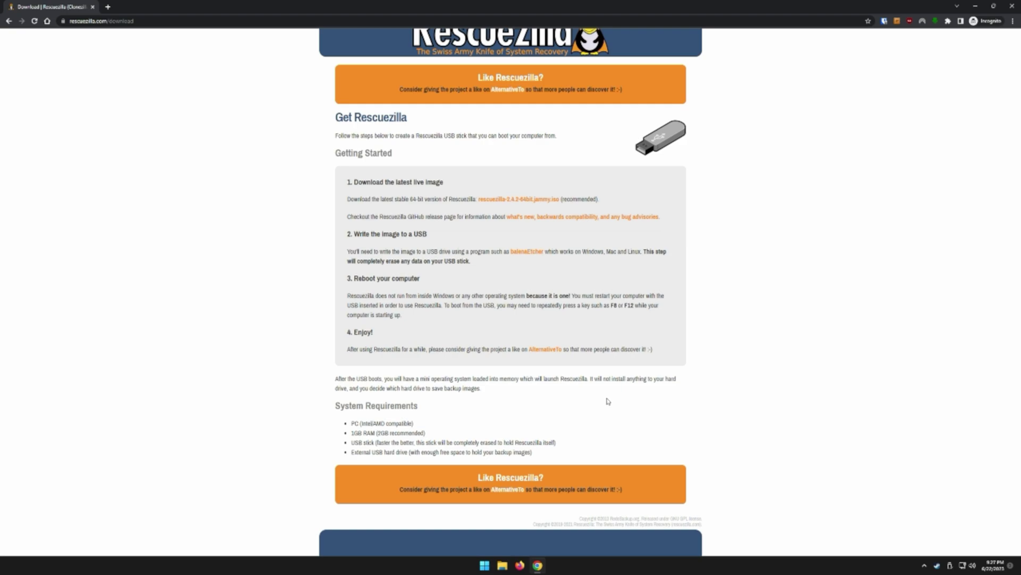
{"action": "left_click_drag", "start_coordinate": [549, 453], "coordinate": [346, 459]}
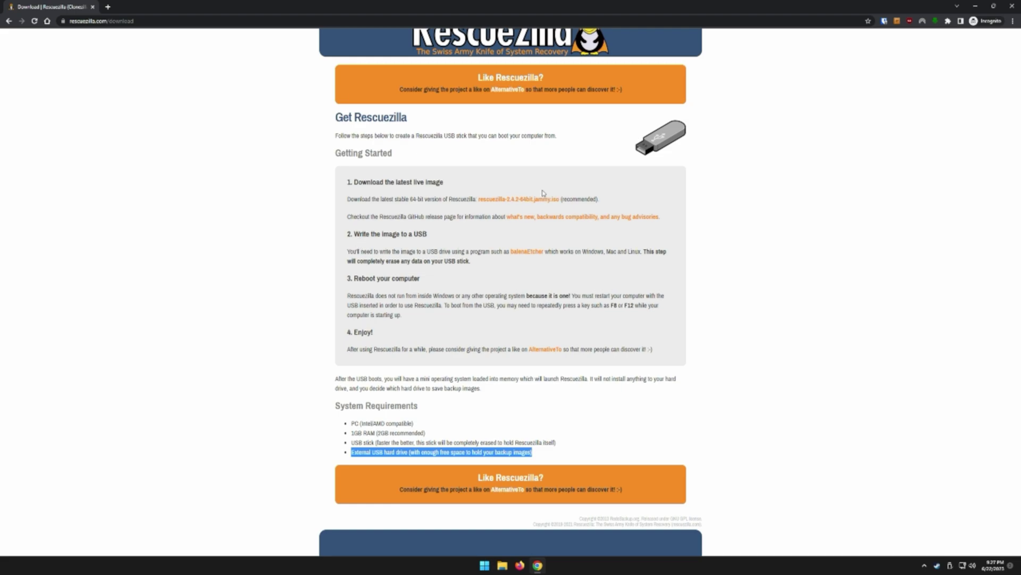
{"action": "left_click", "coordinate": [531, 200]}
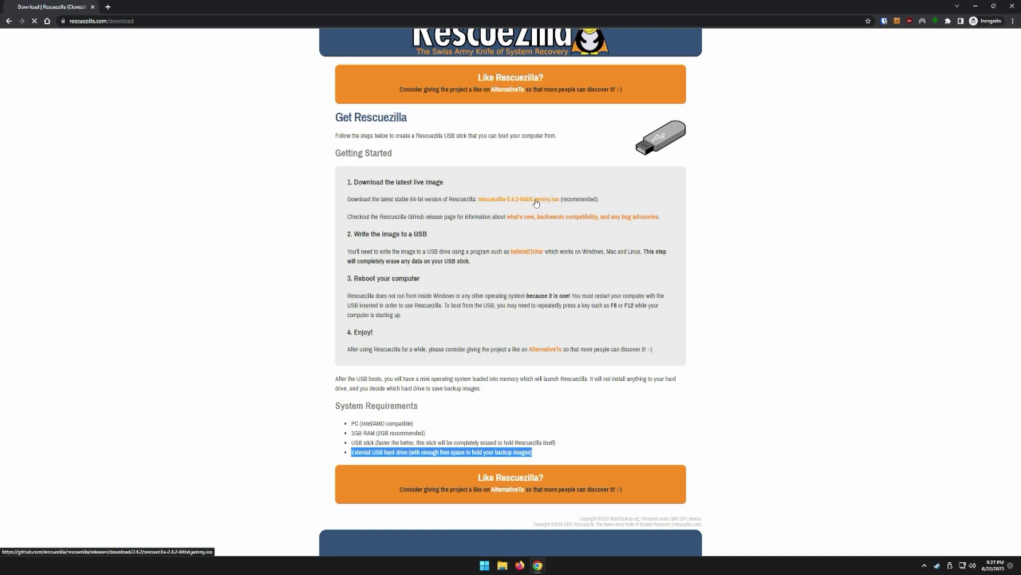
Step: Follow the balenaEtcher link and download Etcher for Windows (x86|x64) (Portable)
{"action": "left_click", "coordinate": [528, 253]}
{"action": "left_click", "coordinate": [490, 239]}
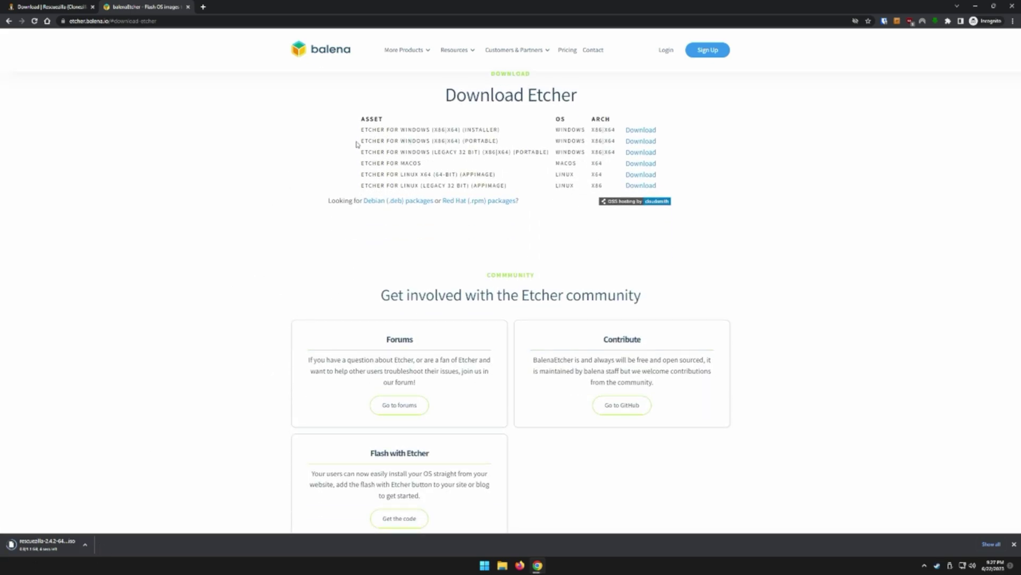
{"action": "left_click", "coordinate": [653, 141]}
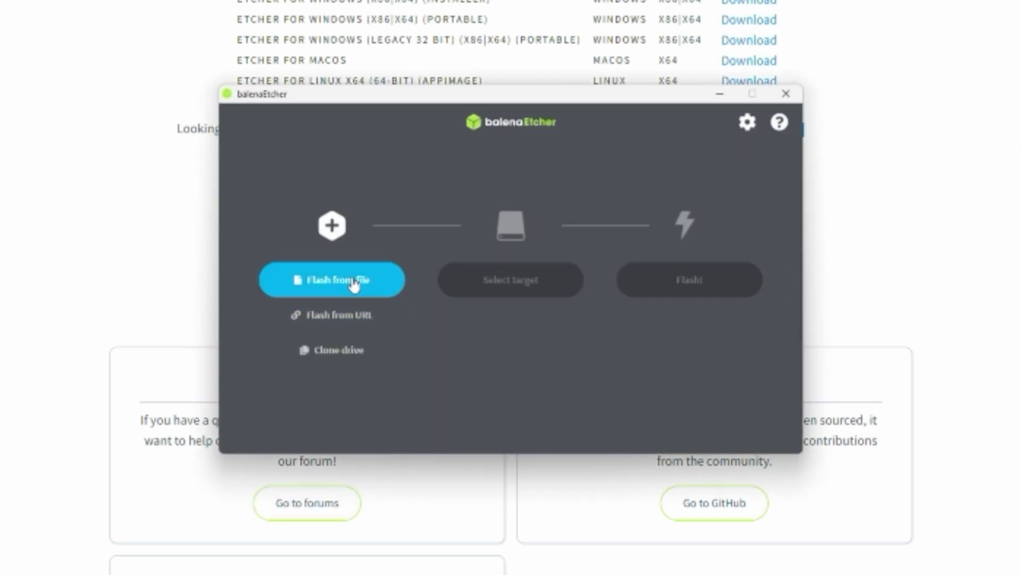
Step: Flash rescuezilla-2.4.2-64bit.jammy.iso onto the Generic Flash Disk USB Device with balenaEtcher, allowing the requested device changes
{"action": "left_click", "coordinate": [353, 281]}
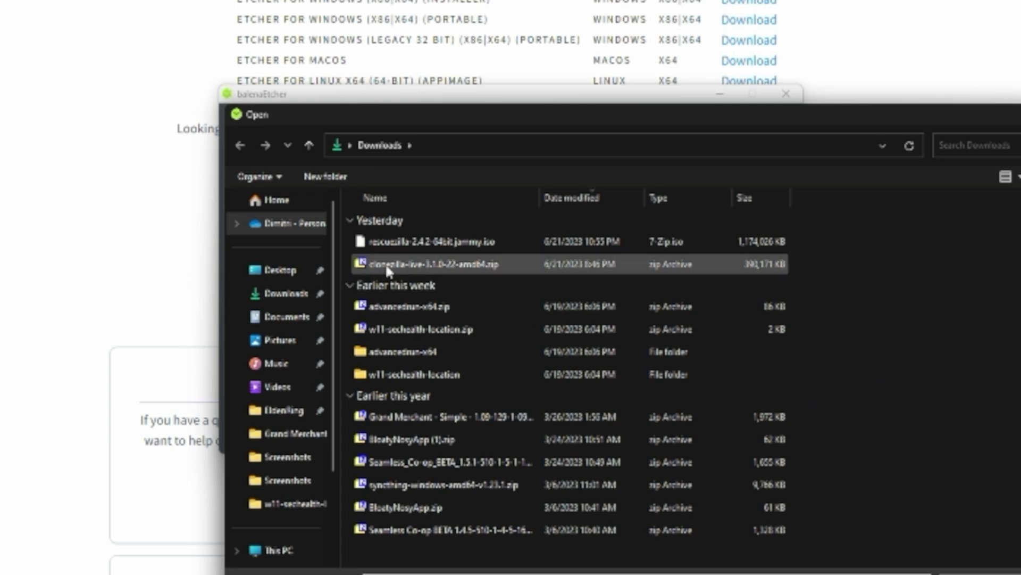
{"action": "double_click", "coordinate": [437, 243]}
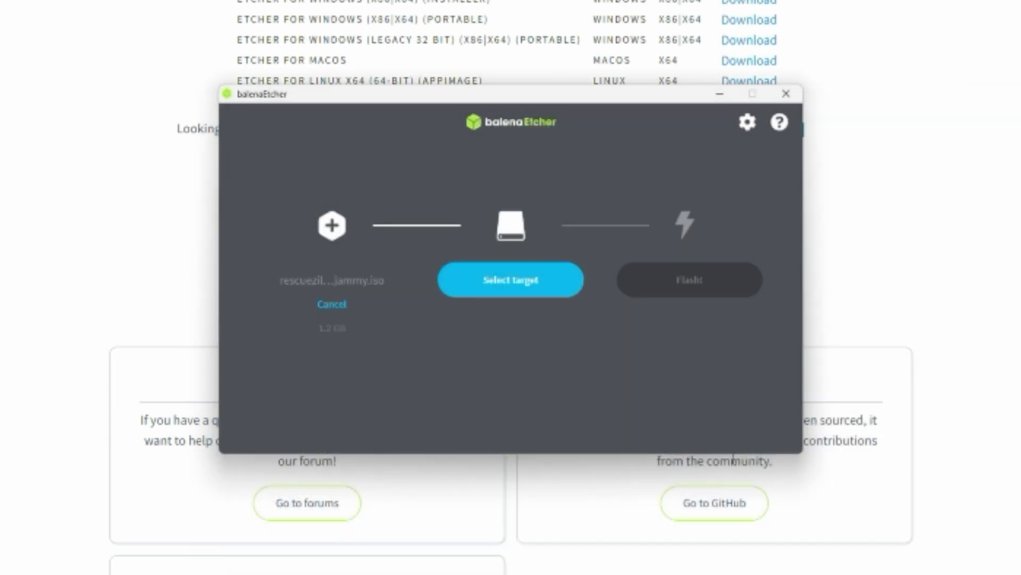
{"action": "left_click", "coordinate": [533, 291]}
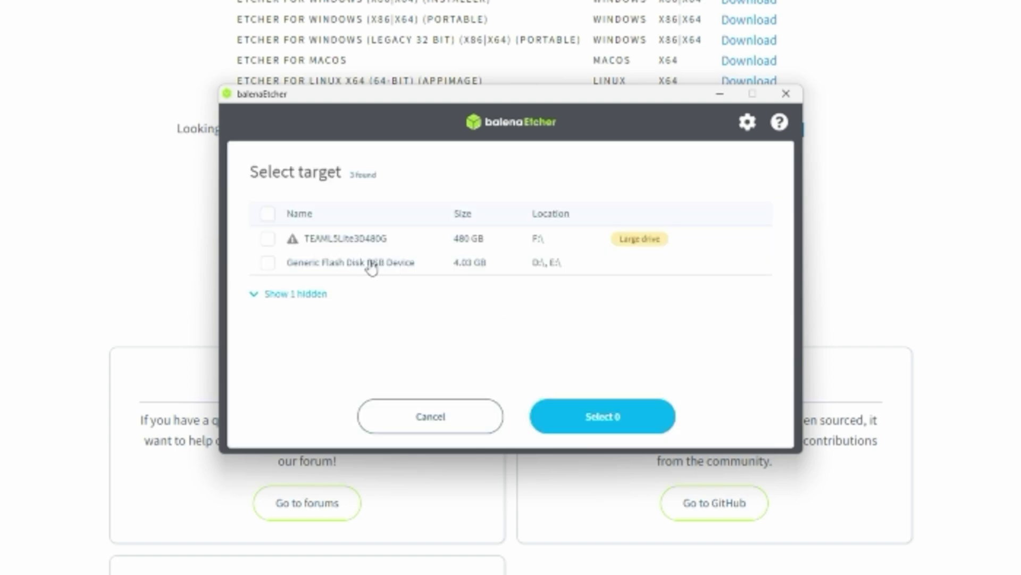
{"action": "left_click", "coordinate": [379, 271]}
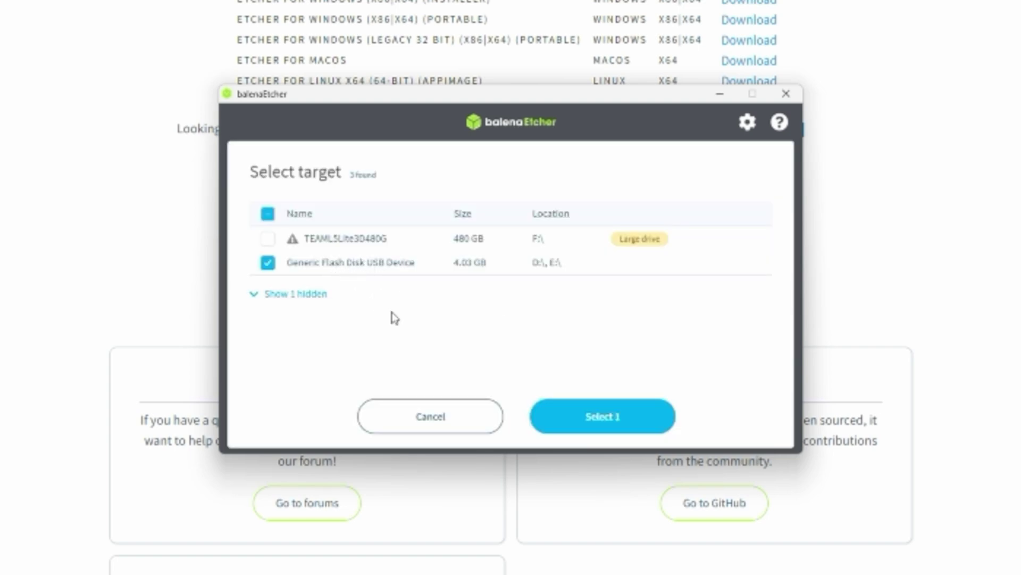
{"action": "left_click", "coordinate": [647, 417]}
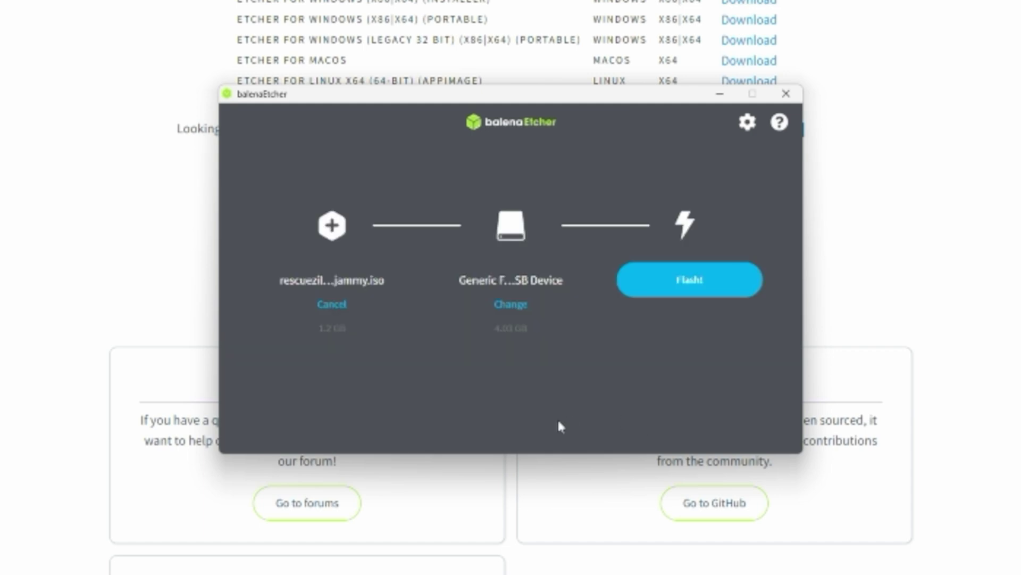
{"action": "left_click", "coordinate": [683, 288]}
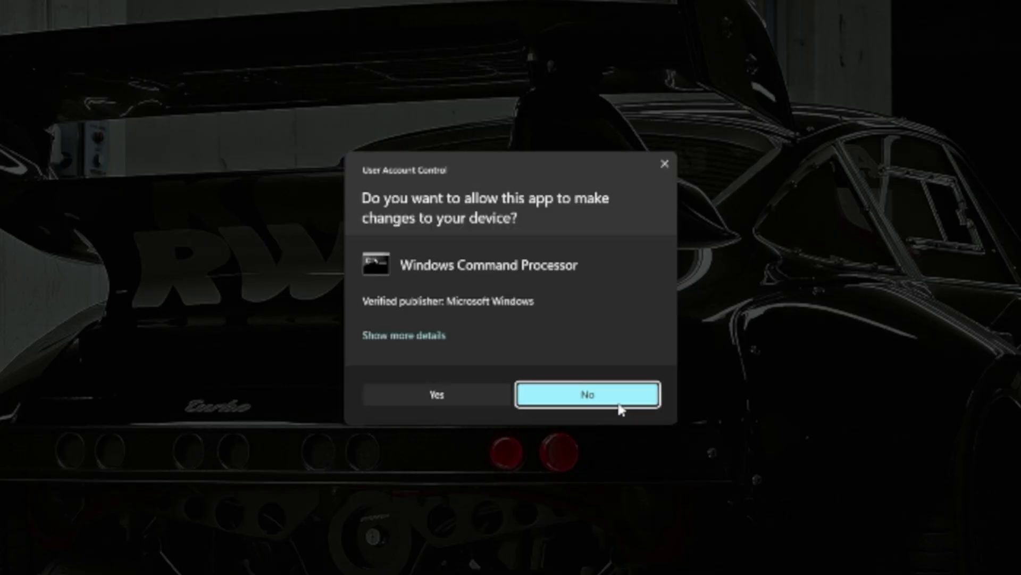
{"action": "left_click", "coordinate": [445, 394]}
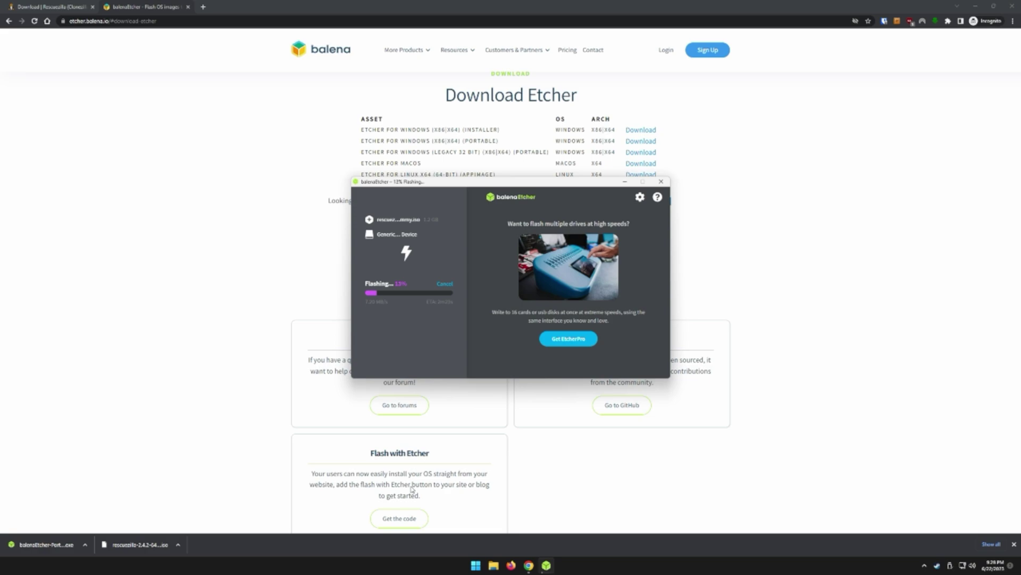
Step: Search Windows for "hard" and open the Create and format hard disk partitions tool
{"action": "key", "text": "super"}
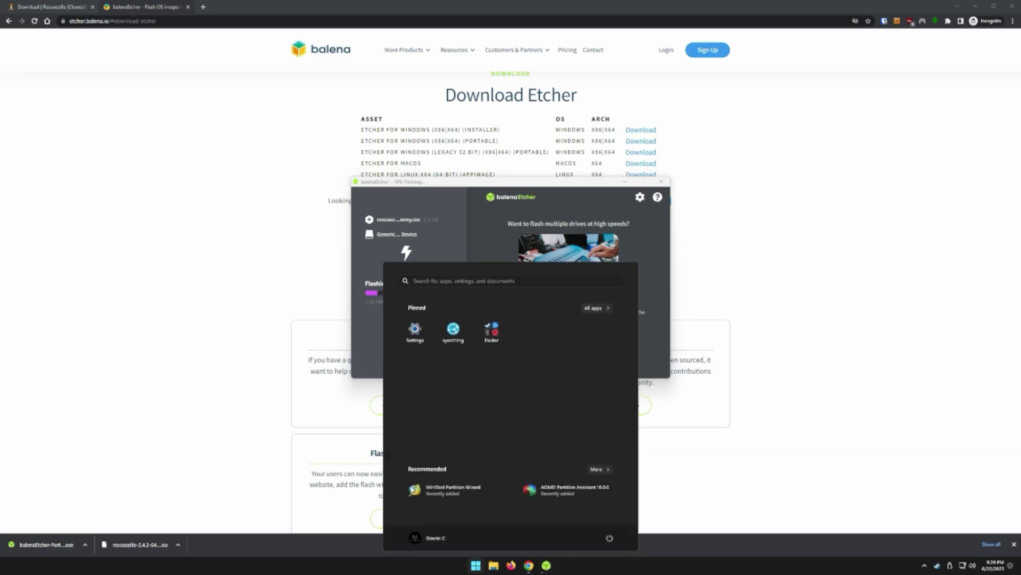
{"action": "type", "text": "hard"}
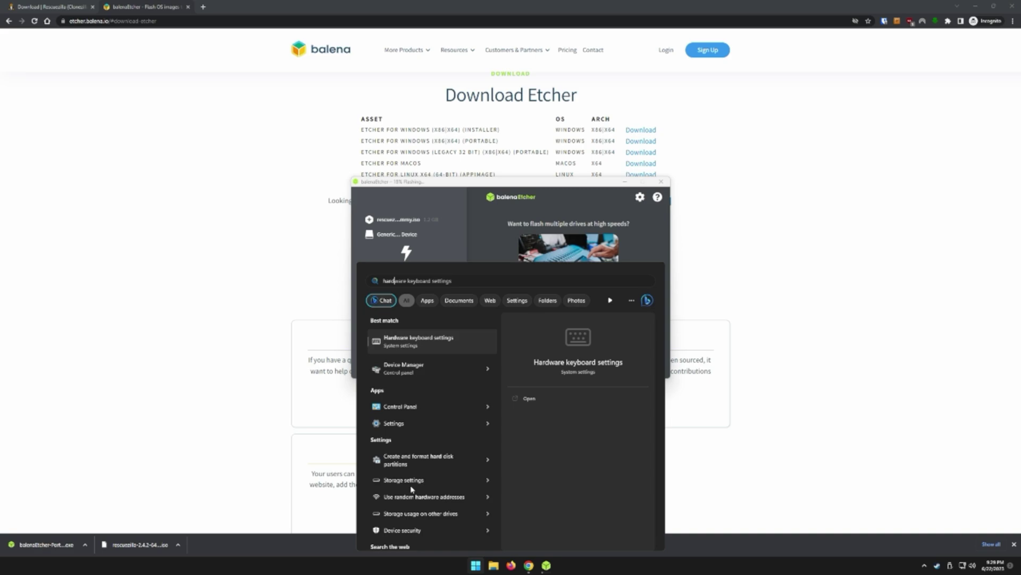
{"action": "left_click", "coordinate": [432, 466]}
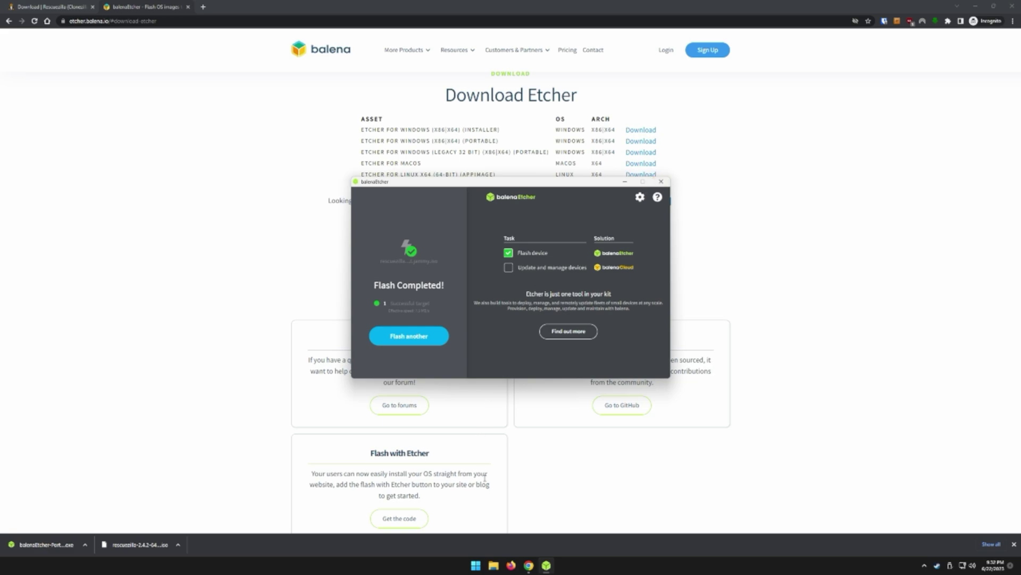
{"action": "left_click", "coordinate": [476, 566]}
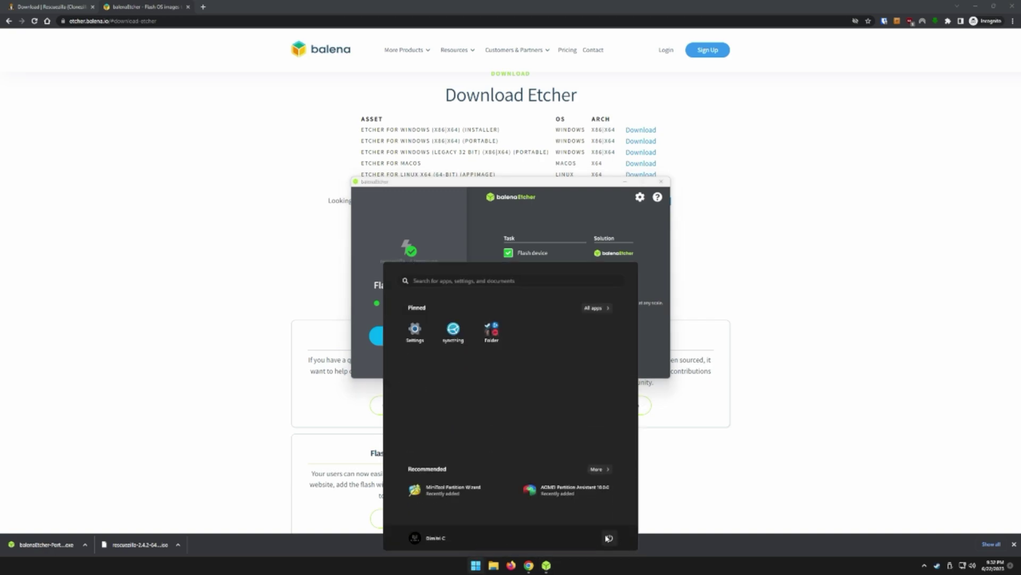
{"action": "left_click", "coordinate": [610, 538]}
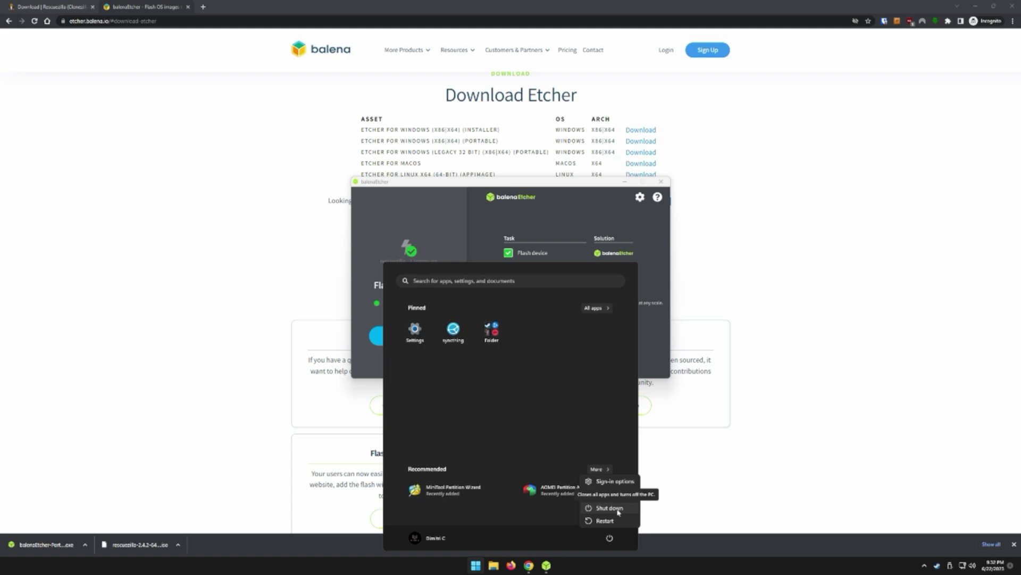
{"action": "key", "text": "super"}
Step: Find Command Prompt with a "cmd" search and run it as administrator, approving the elevation request
{"action": "key", "text": "super"}
{"action": "type", "text": "cmd"}
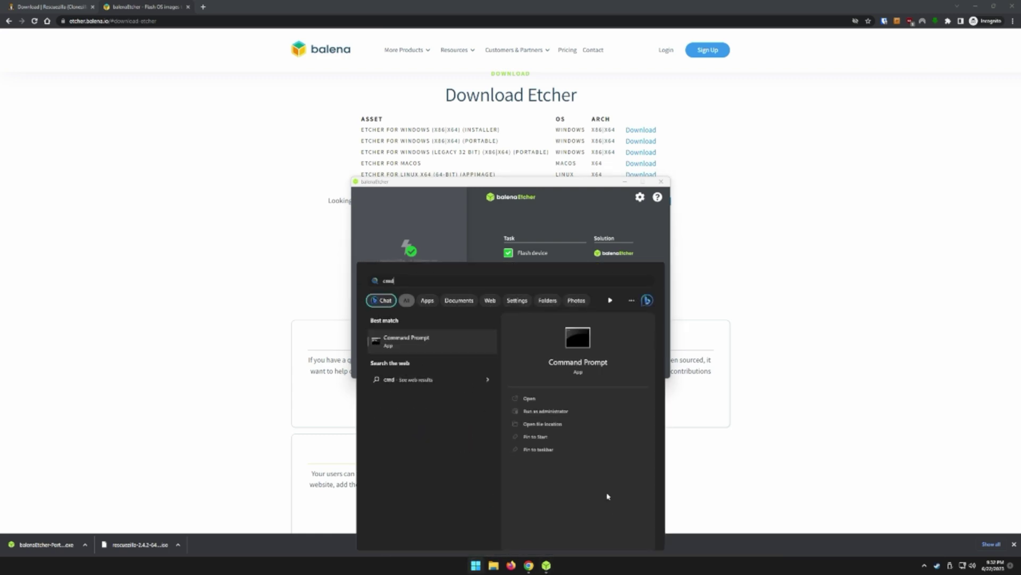
{"action": "left_click", "coordinate": [560, 411]}
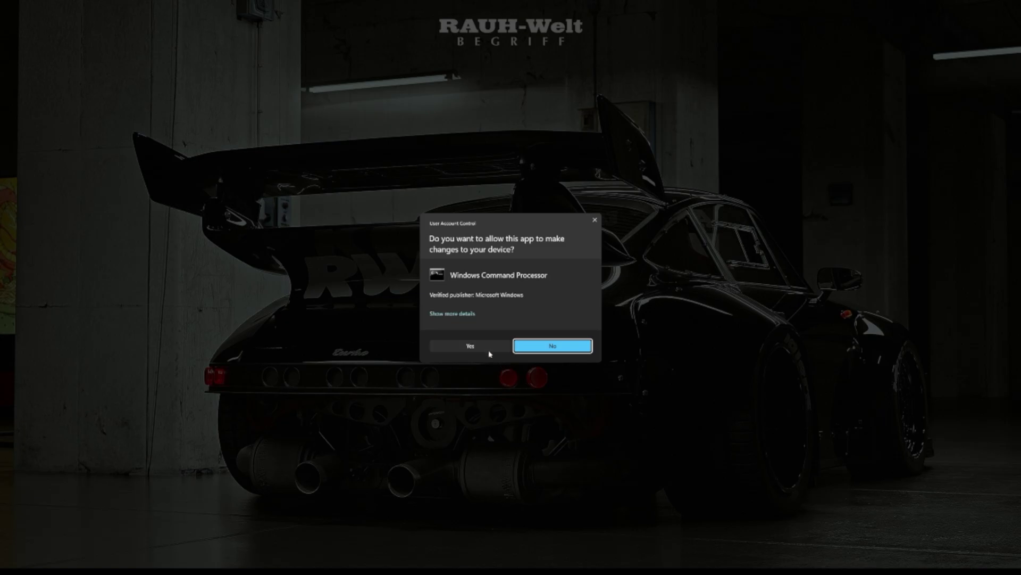
{"action": "left_click", "coordinate": [488, 349]}
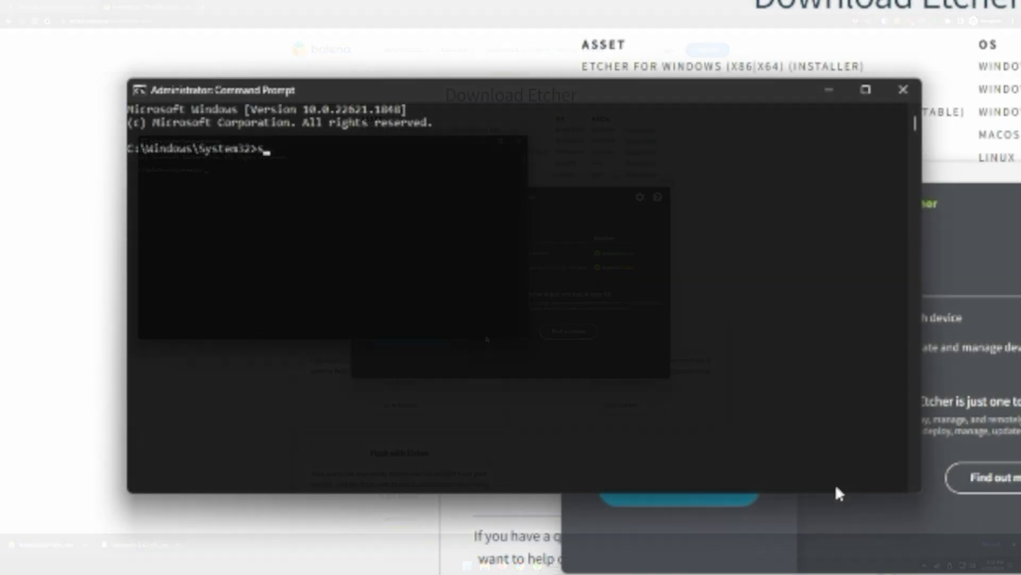
Step: Force an immediate full shutdown by running the command shutdown /s /f /t 0
{"action": "type", "text": "shutdown "}
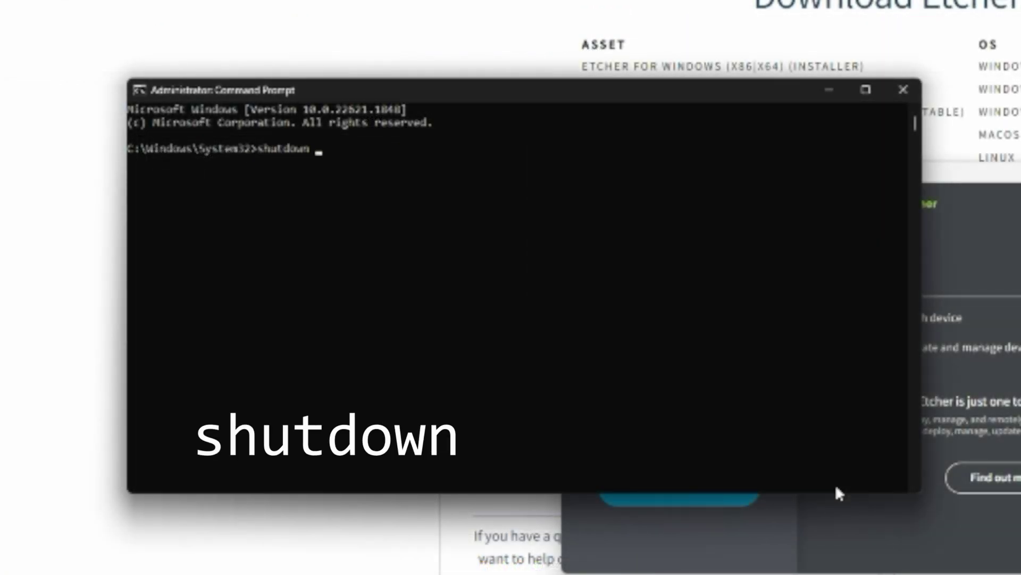
{"action": "type", "text": "/s /f"}
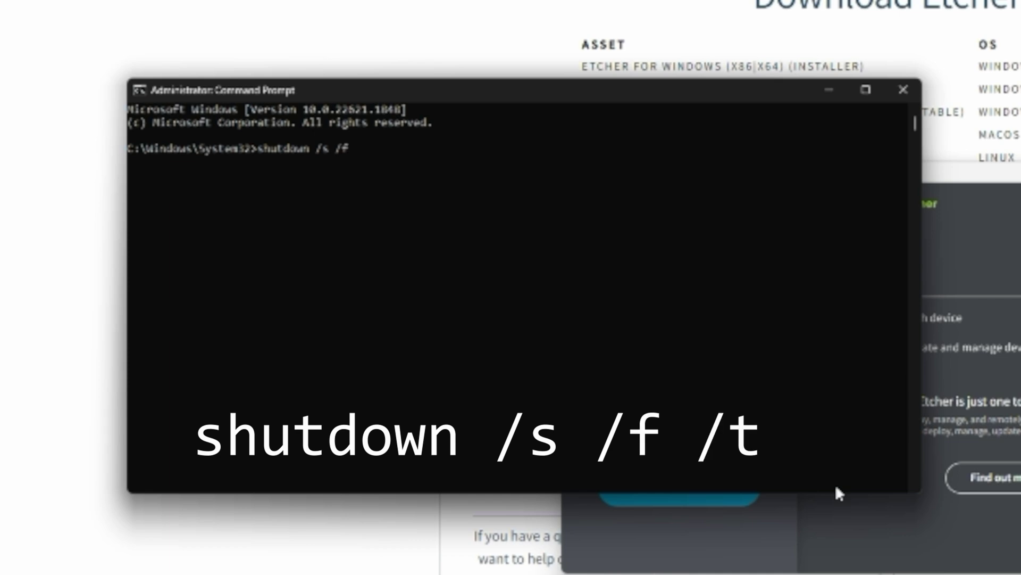
{"action": "type", "text": " /t 0"}
{"action": "key", "text": "Return"}
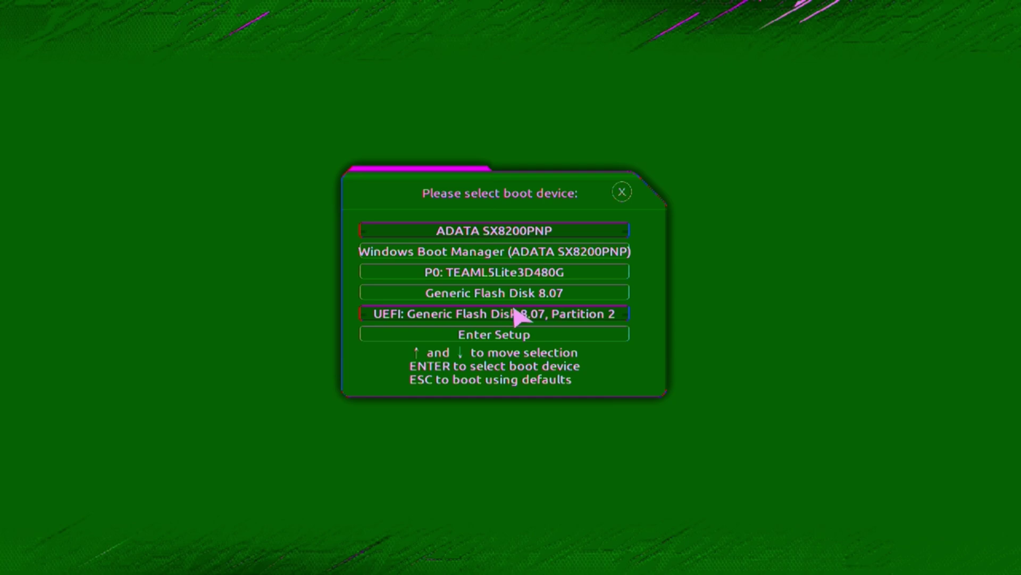
Step: Boot from UEFI: Generic Flash Disk 8.07, Partition 2, and briefly view the live desktop behind the Rescuezilla window
{"action": "left_click", "coordinate": [514, 309]}
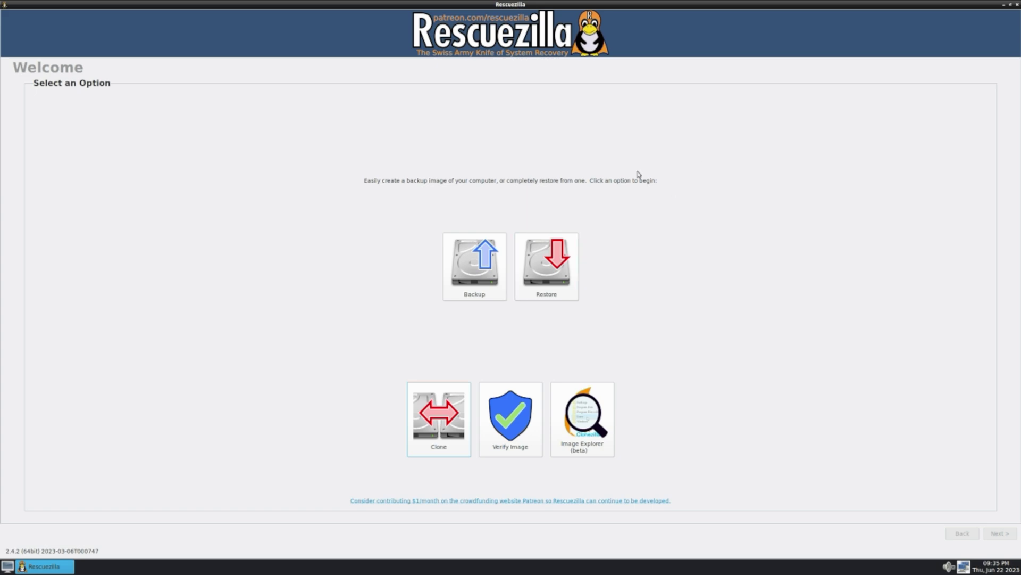
{"action": "left_click", "coordinate": [1004, 4]}
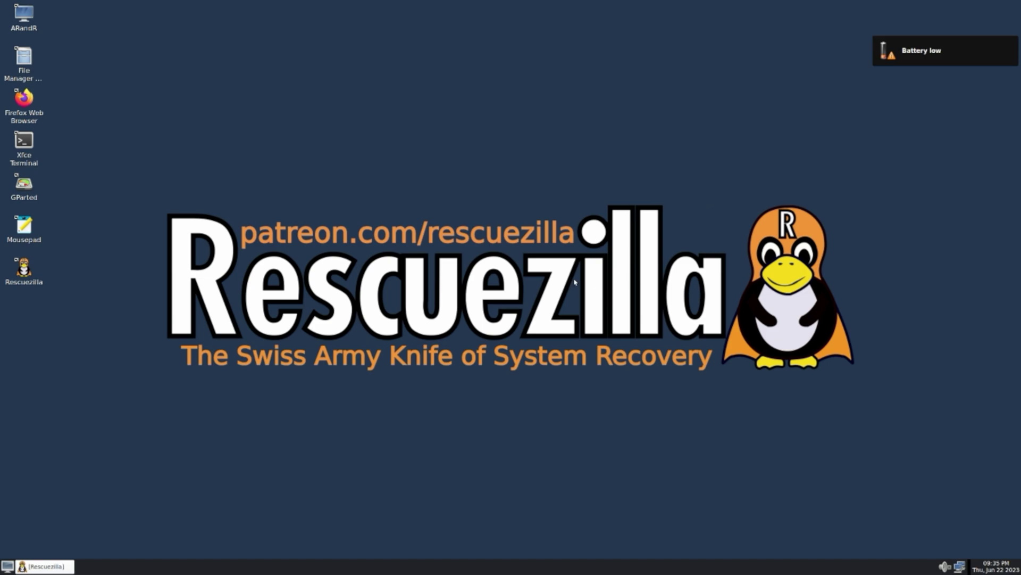
{"action": "left_click", "coordinate": [45, 565]}
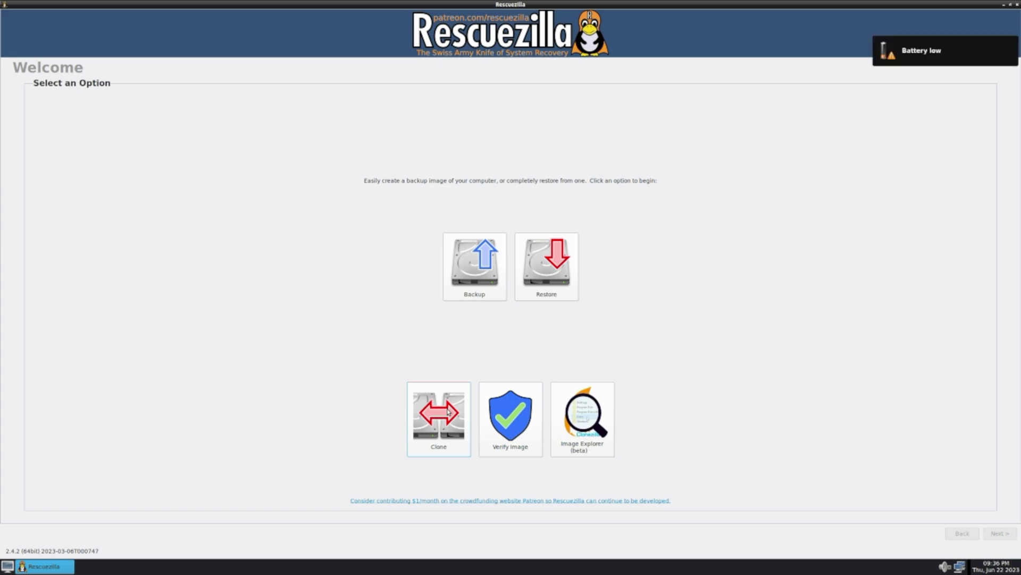
Step: Start the Clone wizard and choose the 953.9GB ADATA SX8200PNP (nvme) as the source drive
{"action": "left_click", "coordinate": [448, 412]}
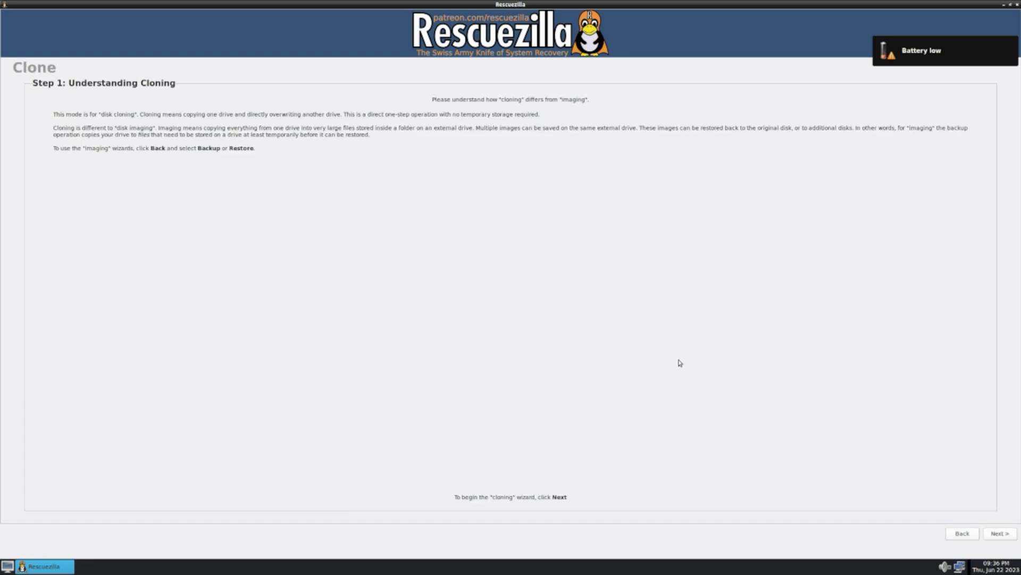
{"action": "left_click", "coordinate": [1000, 534]}
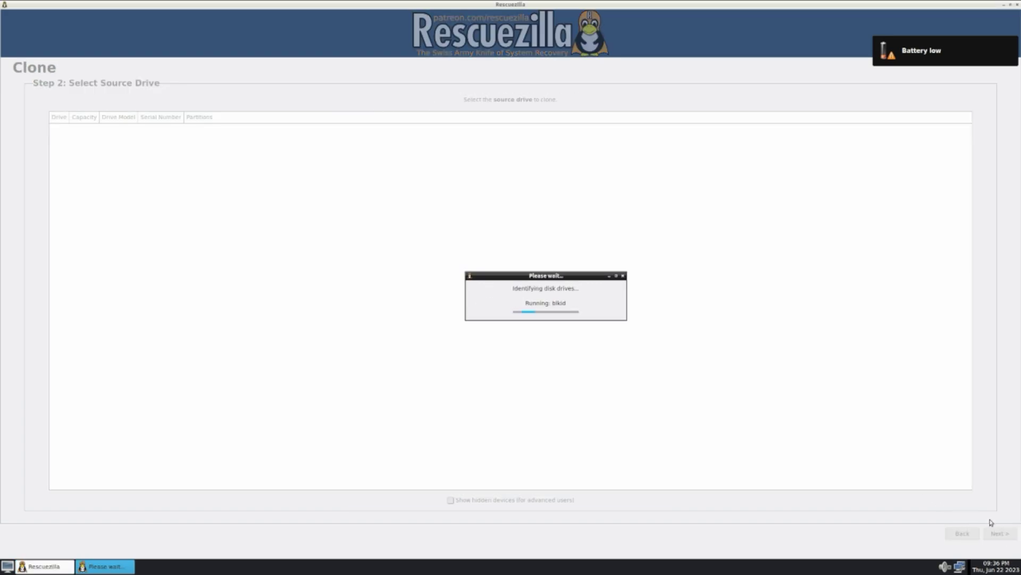
{"action": "left_click", "coordinate": [213, 129]}
{"action": "left_click", "coordinate": [171, 137]}
{"action": "left_click", "coordinate": [138, 149]}
{"action": "left_click", "coordinate": [137, 151]}
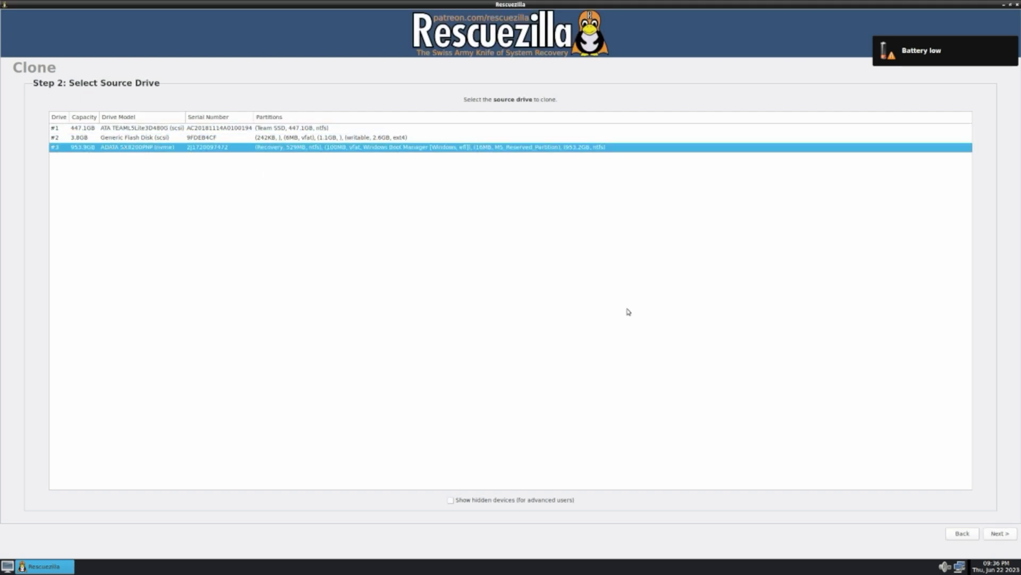
{"action": "left_click", "coordinate": [1000, 533]}
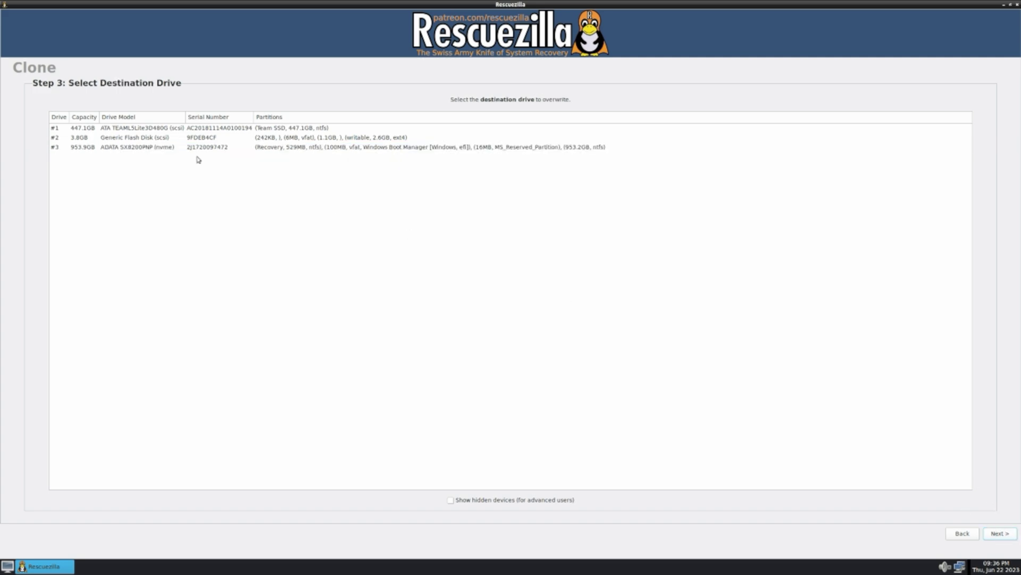
Step: Choose the 447.1GB TEAML5Lite3D480G as the destination and try to continue with all four partitions and Overwrite partition table selected
{"action": "left_click", "coordinate": [132, 130]}
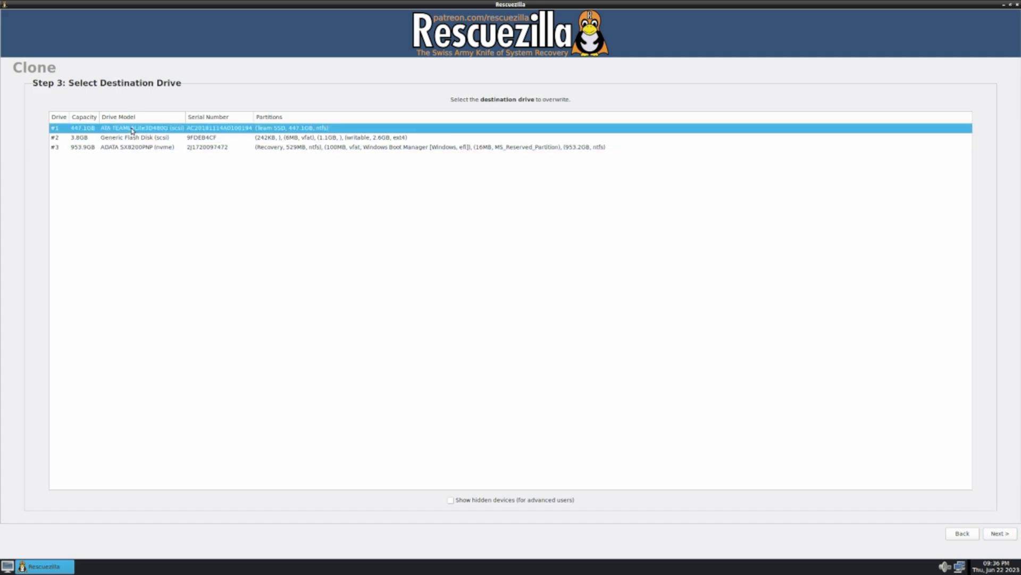
{"action": "left_click", "coordinate": [1005, 536]}
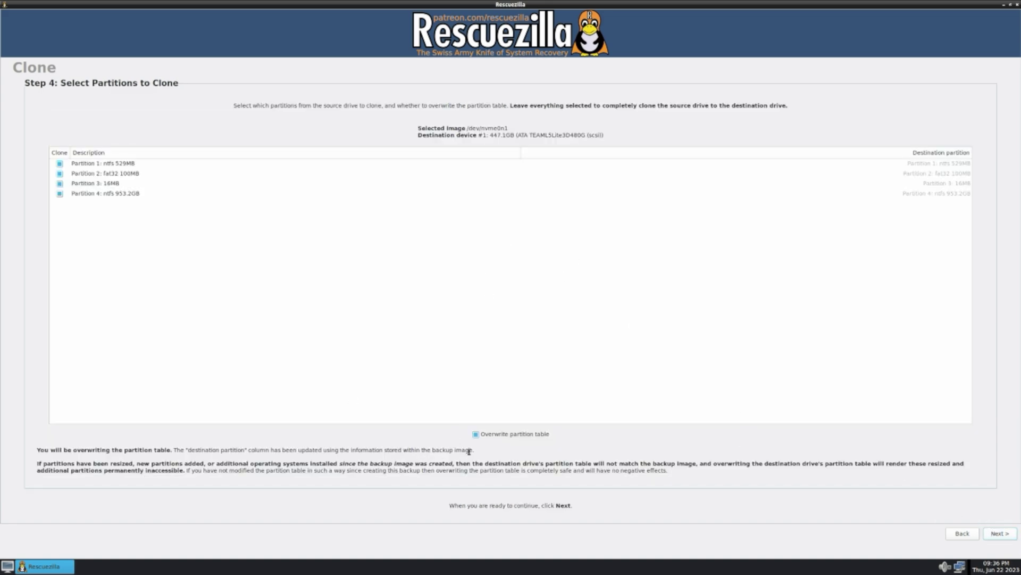
{"action": "left_click", "coordinate": [1010, 539]}
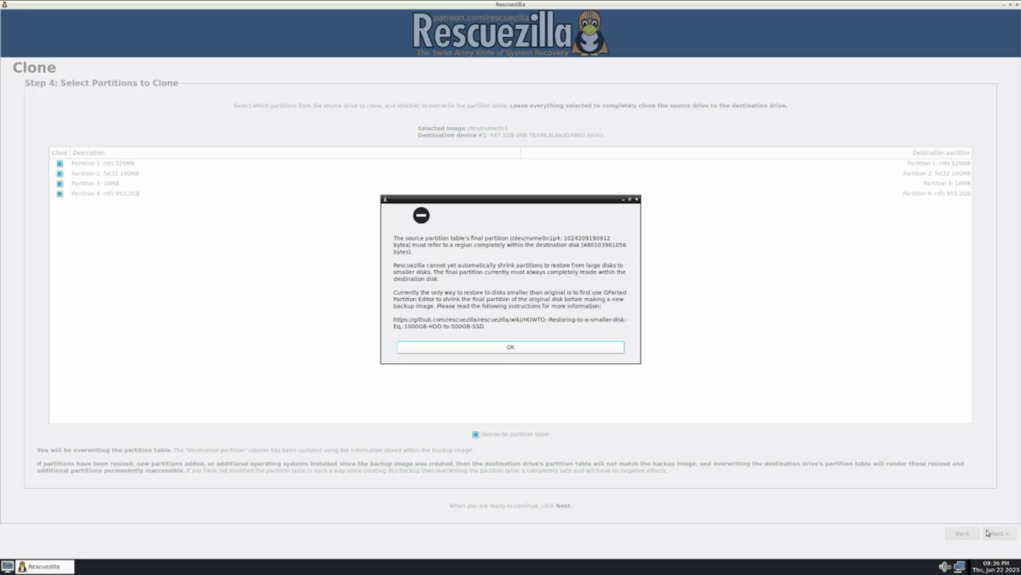
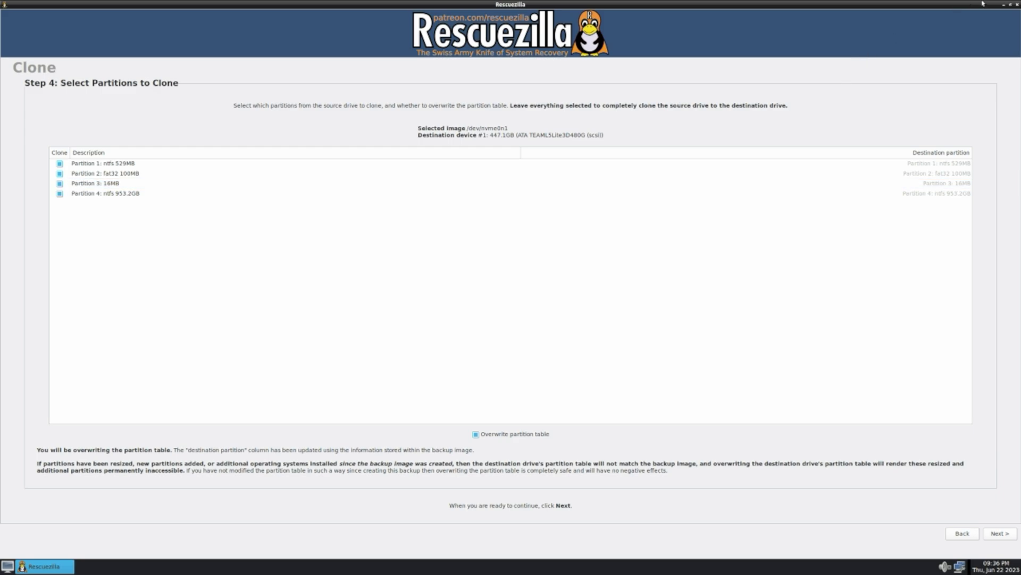
Step: Switch from Rescuezilla to GParted, enlarge its window, and show the partitions of /dev/nvme0n1 (953.87 GiB)
{"action": "left_click", "coordinate": [1004, 5]}
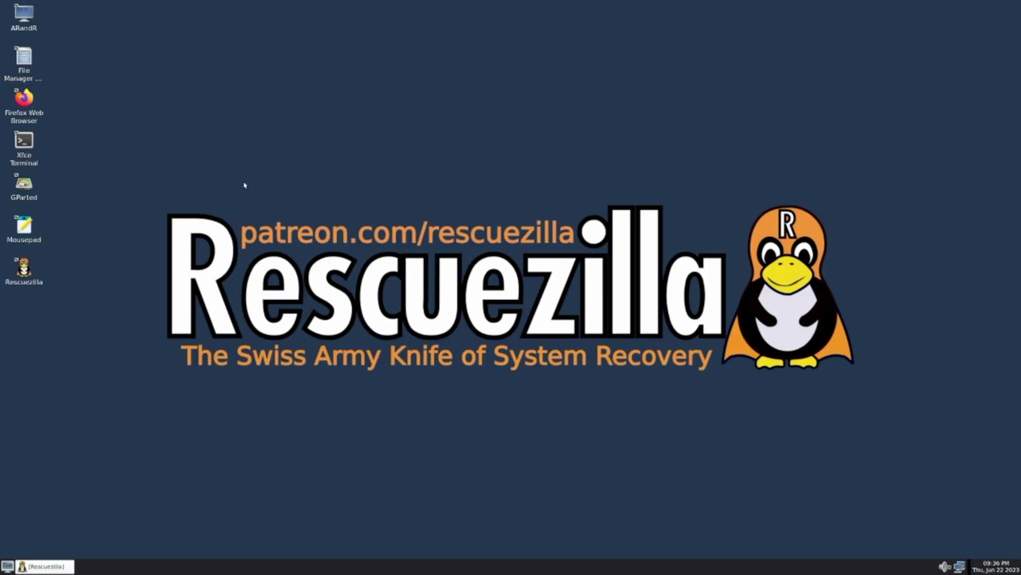
{"action": "double_click", "coordinate": [29, 186]}
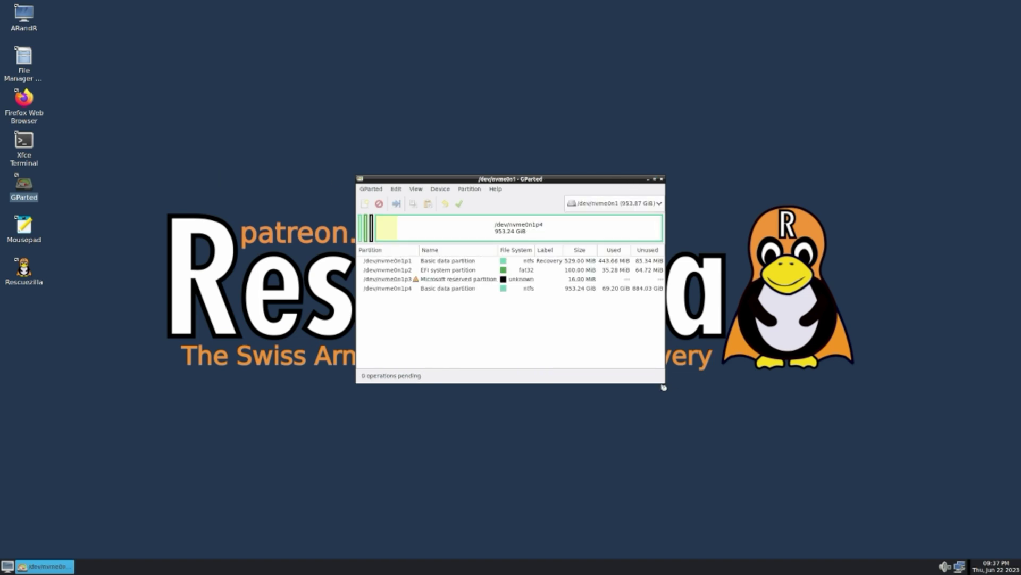
{"action": "left_click_drag", "start_coordinate": [667, 384], "coordinate": [828, 511]}
{"action": "left_click_drag", "start_coordinate": [670, 181], "coordinate": [478, 38]}
{"action": "left_click", "coordinate": [585, 59]}
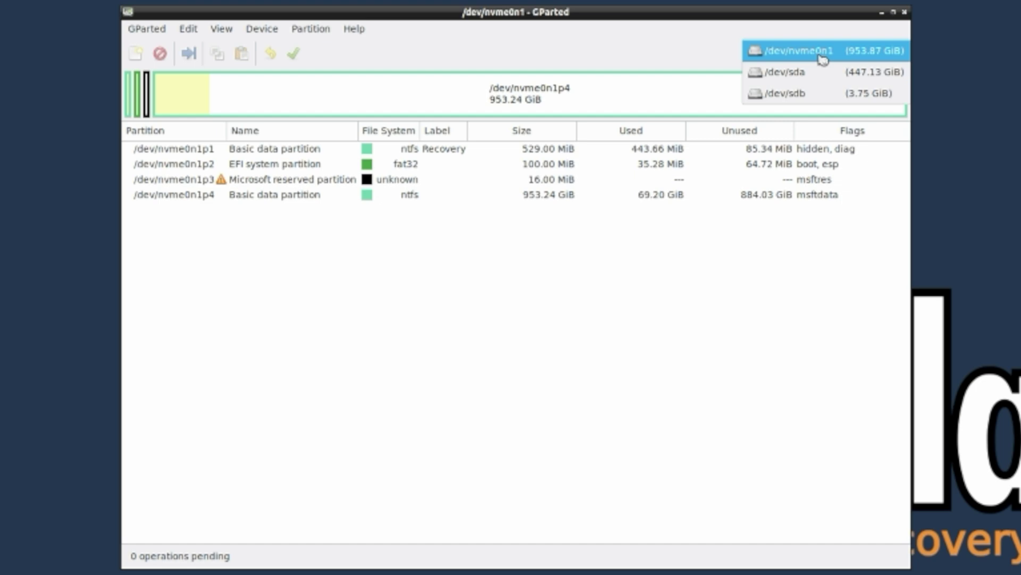
{"action": "left_click", "coordinate": [823, 52]}
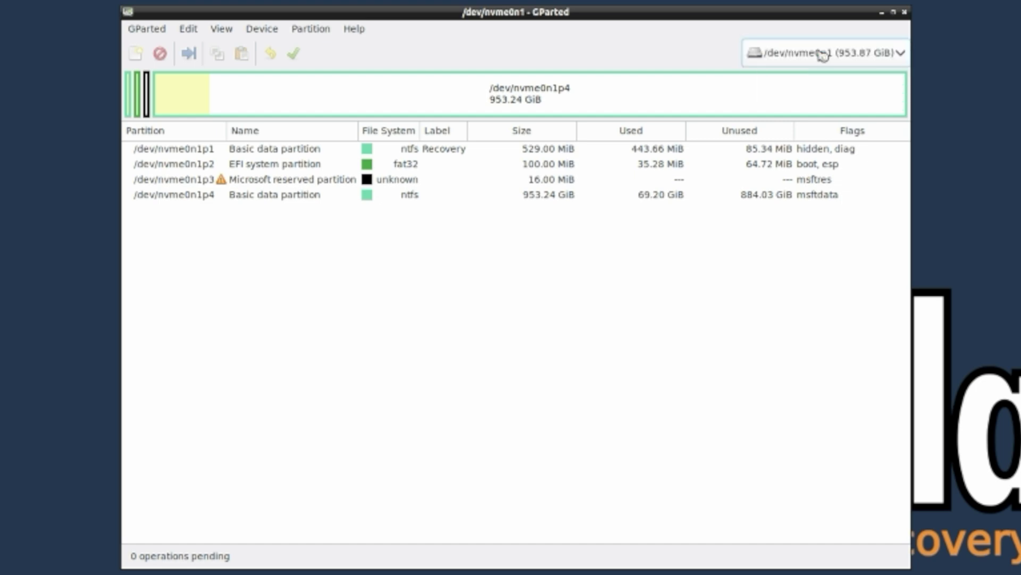
{"action": "left_click", "coordinate": [325, 201]}
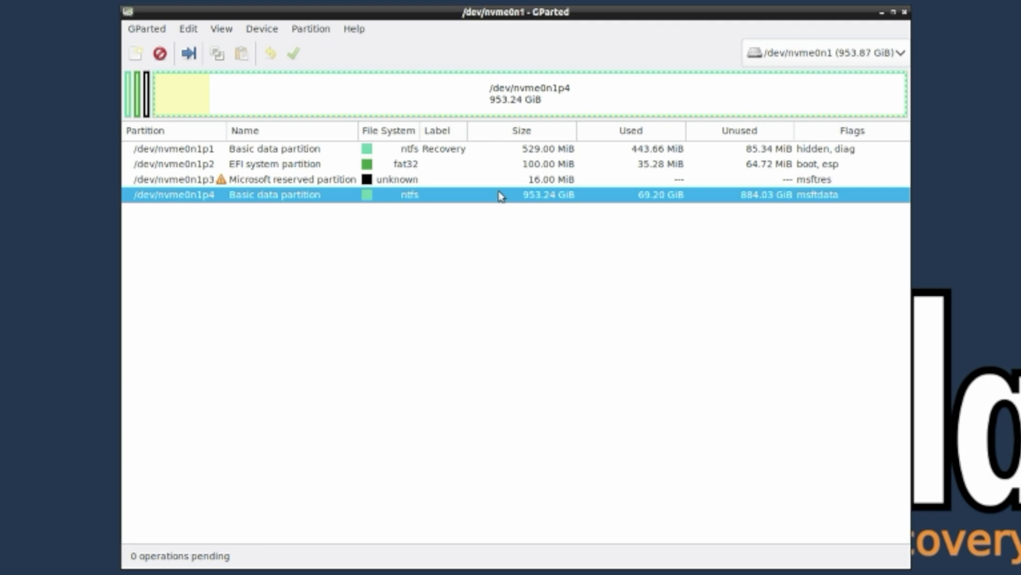
{"action": "left_click", "coordinate": [456, 211]}
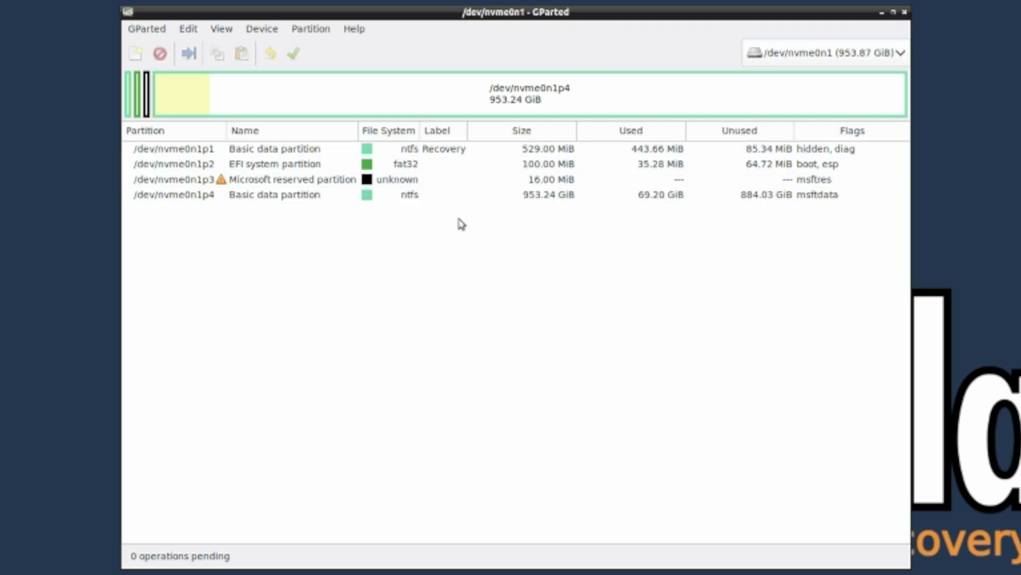
Step: Shrink the large NTFS partition /dev/nvme0n1p4 to 408016 MiB with Resize/Move, freeing the space after it
{"action": "left_click", "coordinate": [446, 199]}
{"action": "right_click", "coordinate": [445, 198]}
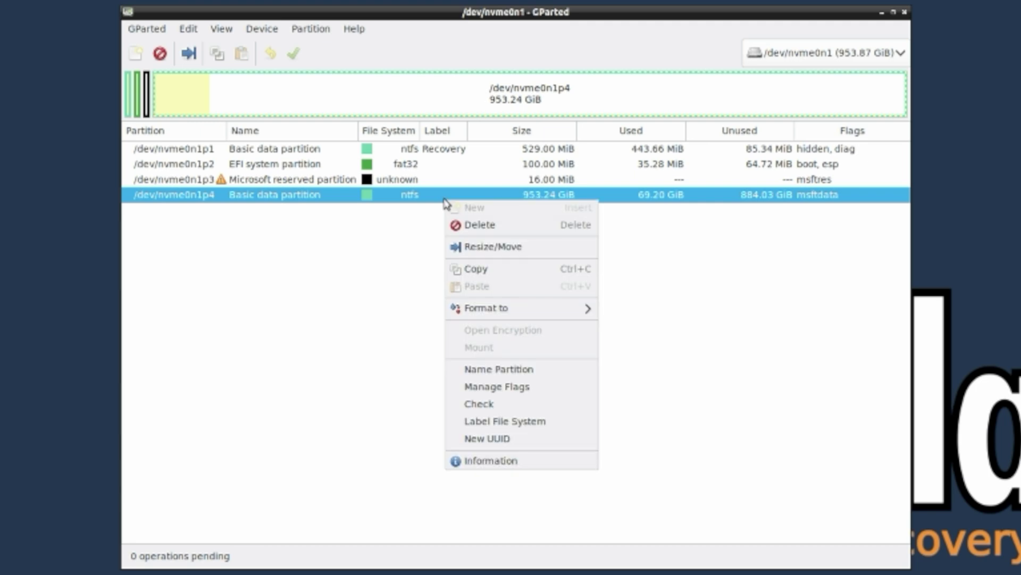
{"action": "left_click", "coordinate": [500, 248]}
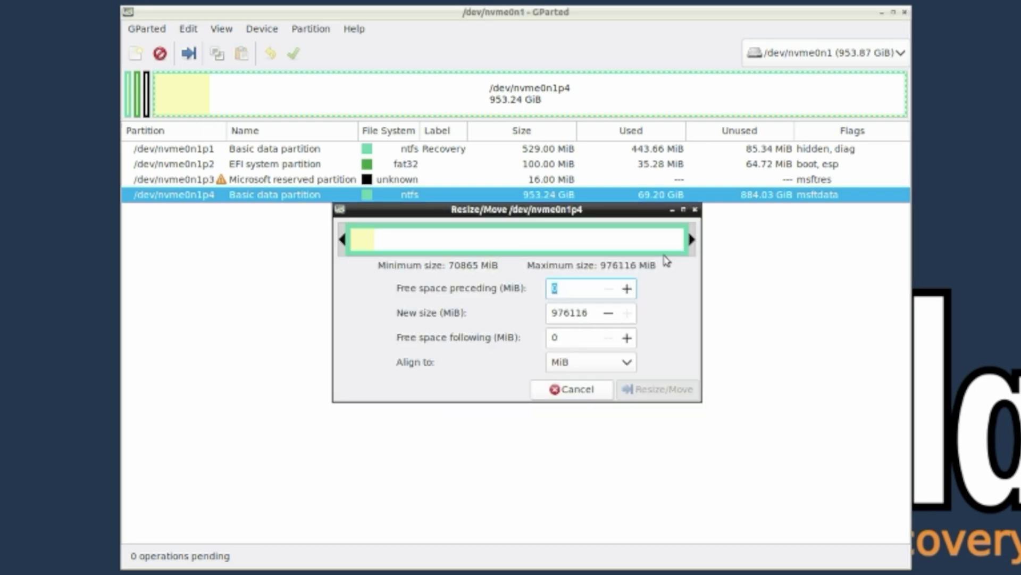
{"action": "left_click", "coordinate": [583, 312]}
{"action": "double_click", "coordinate": [584, 312]}
{"action": "type", "text": "40000"}
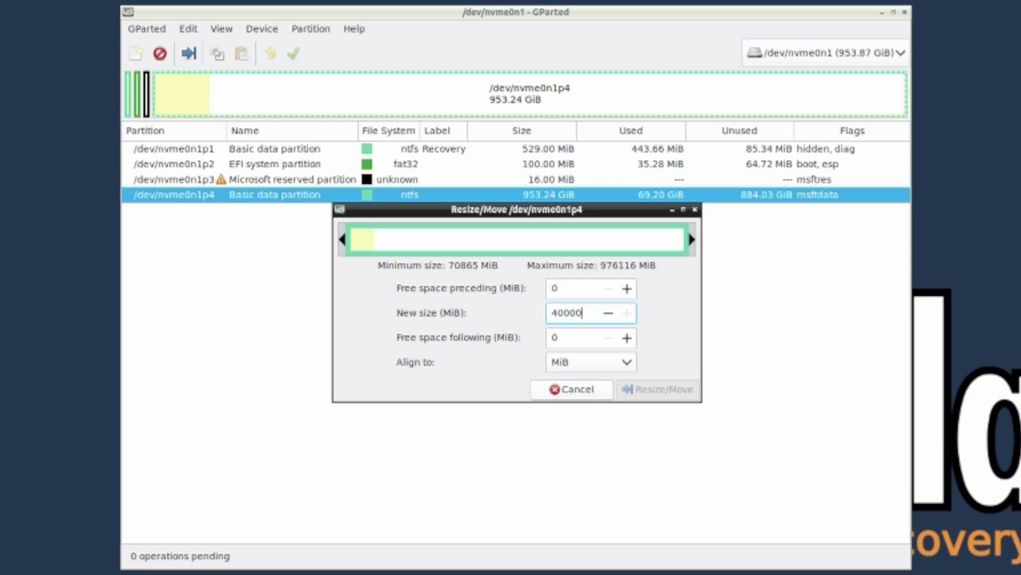
{"action": "key", "text": "Tab"}
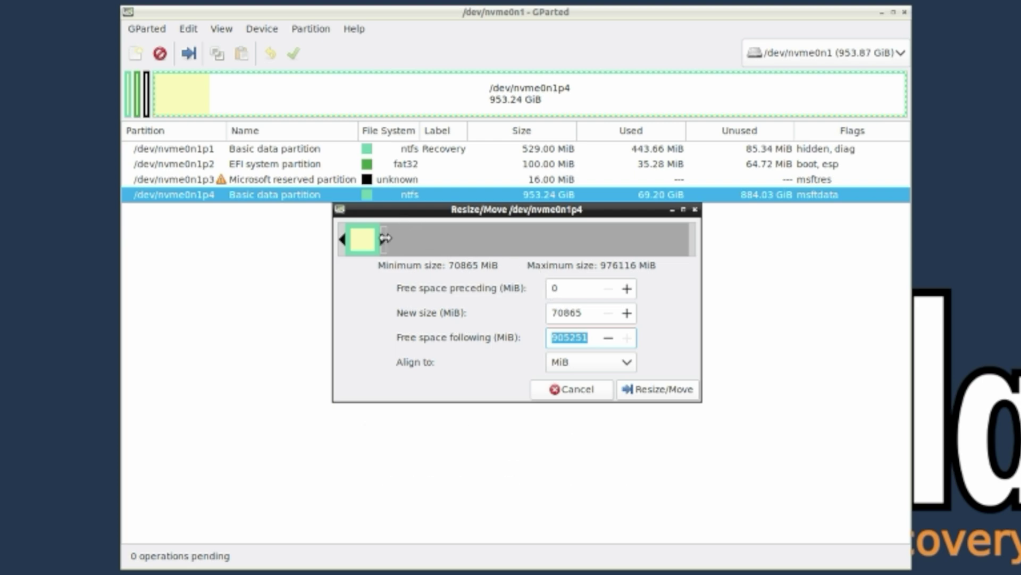
{"action": "left_click_drag", "start_coordinate": [385, 238], "coordinate": [495, 239]}
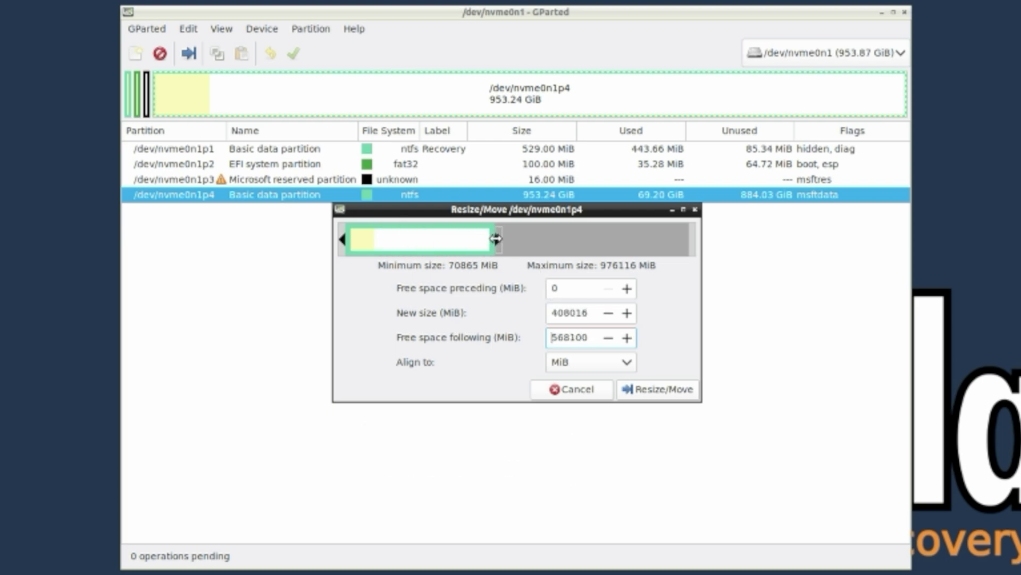
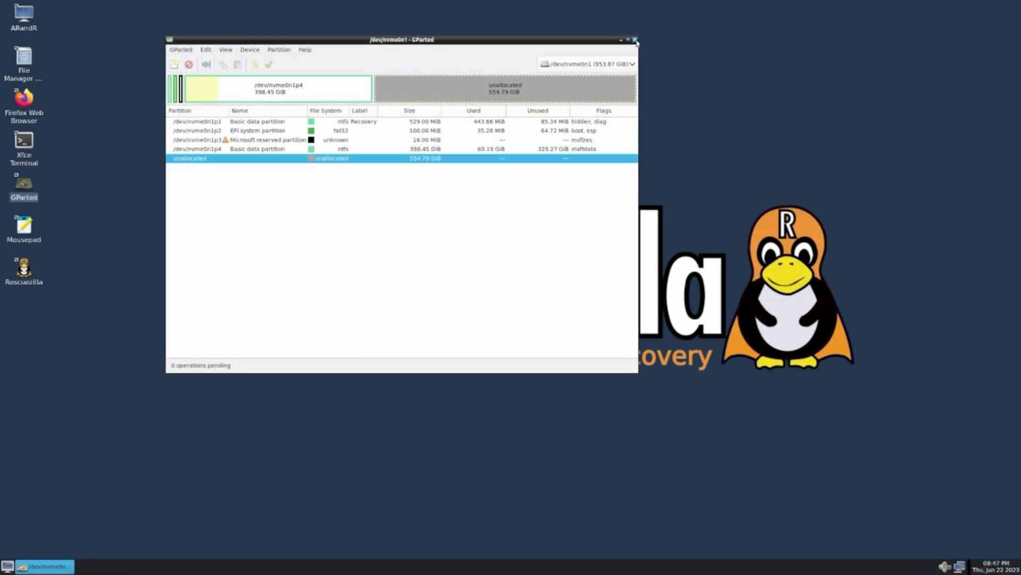
Step: Close GParted and start the Rescuezilla Clone wizard again with the 953.9GB ADATA SX8200PNP (nvme) as the source drive
{"action": "left_click", "coordinate": [635, 40]}
{"action": "left_click", "coordinate": [23, 270]}
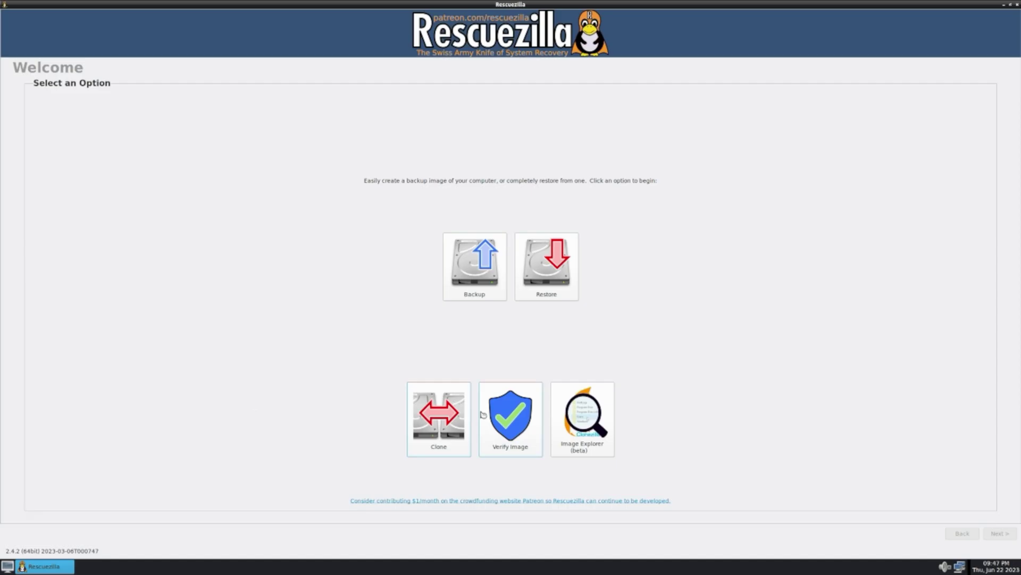
{"action": "left_click", "coordinate": [436, 425]}
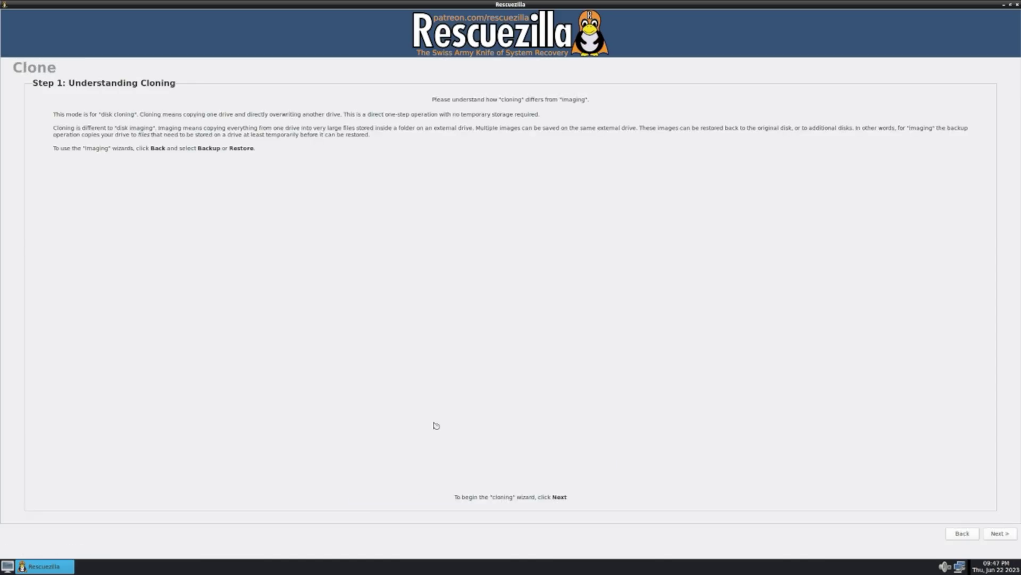
{"action": "left_click", "coordinate": [1001, 533]}
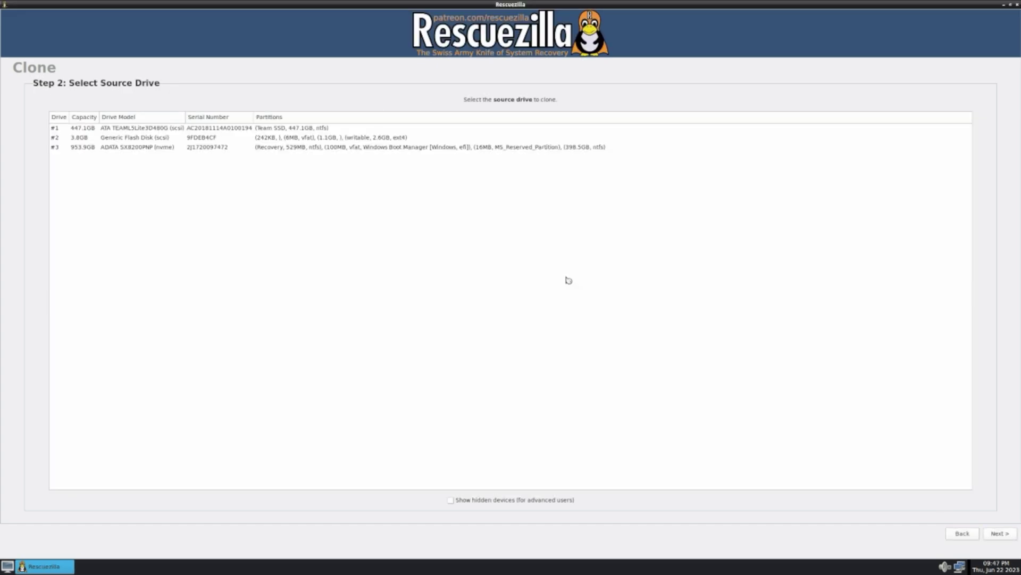
{"action": "left_click", "coordinate": [160, 151]}
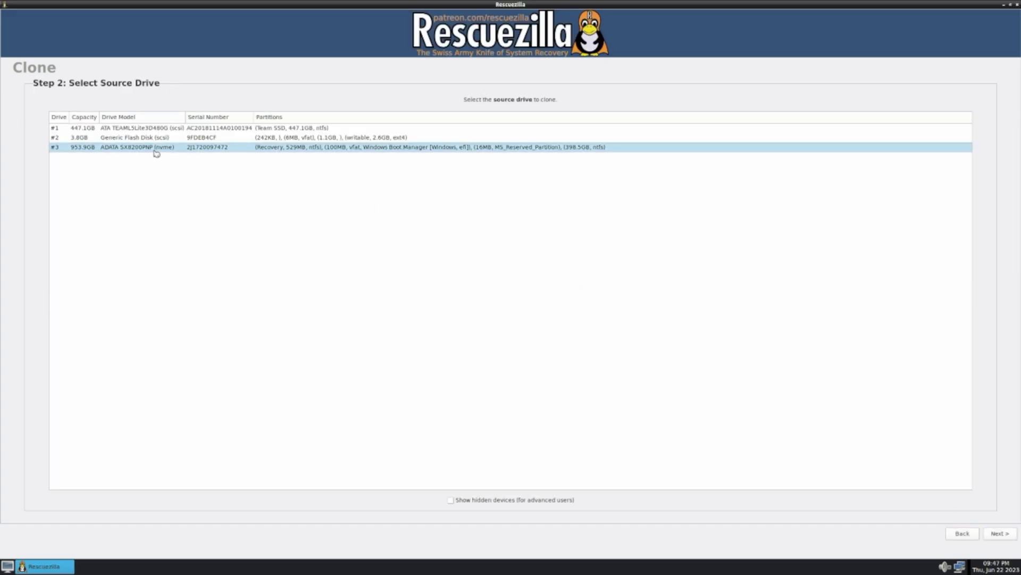
{"action": "left_click", "coordinate": [146, 152]}
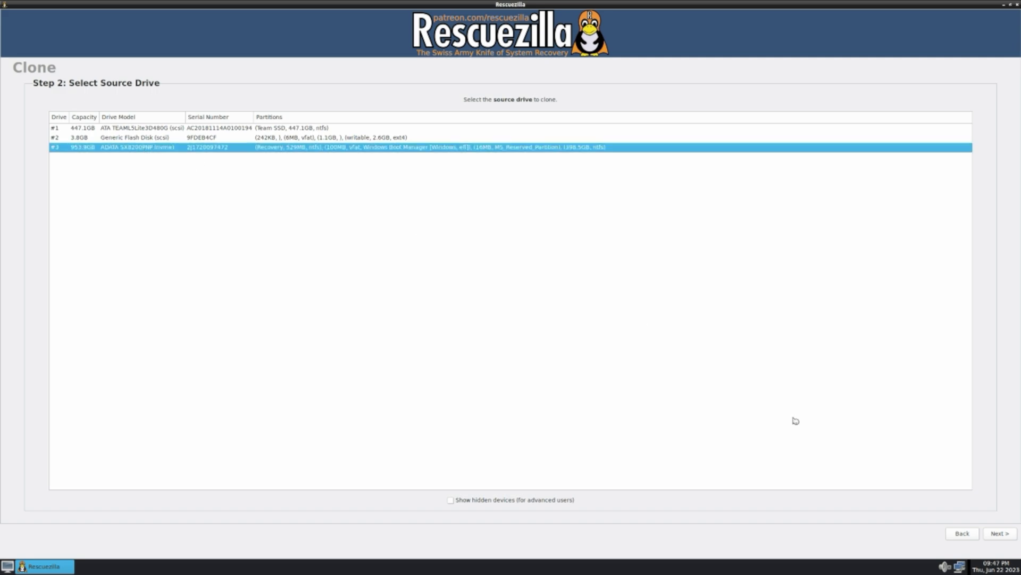
{"action": "left_click", "coordinate": [1000, 532]}
Step: Clone all four partitions to the 447.1GB TEAML5Lite3D480G with Overwrite partition table enabled, and confirm overwriting /dev/sda
{"action": "left_click", "coordinate": [139, 129]}
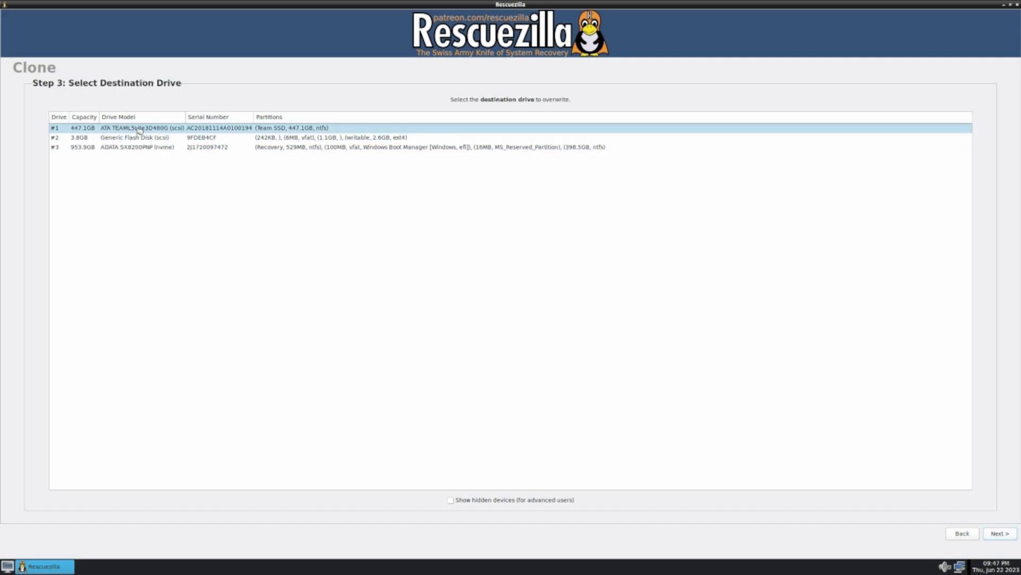
{"action": "left_click", "coordinate": [995, 535]}
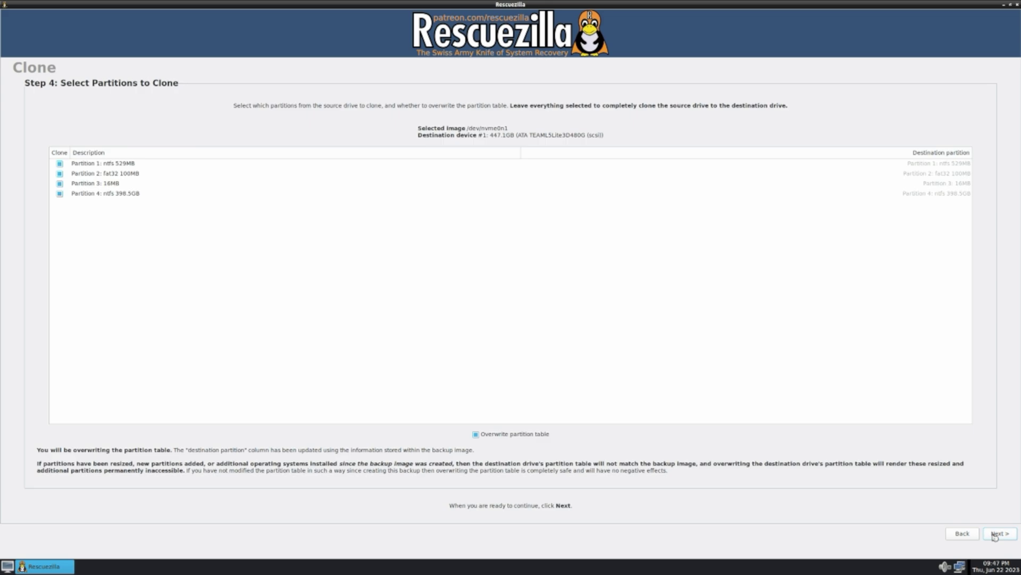
{"action": "left_click", "coordinate": [105, 197]}
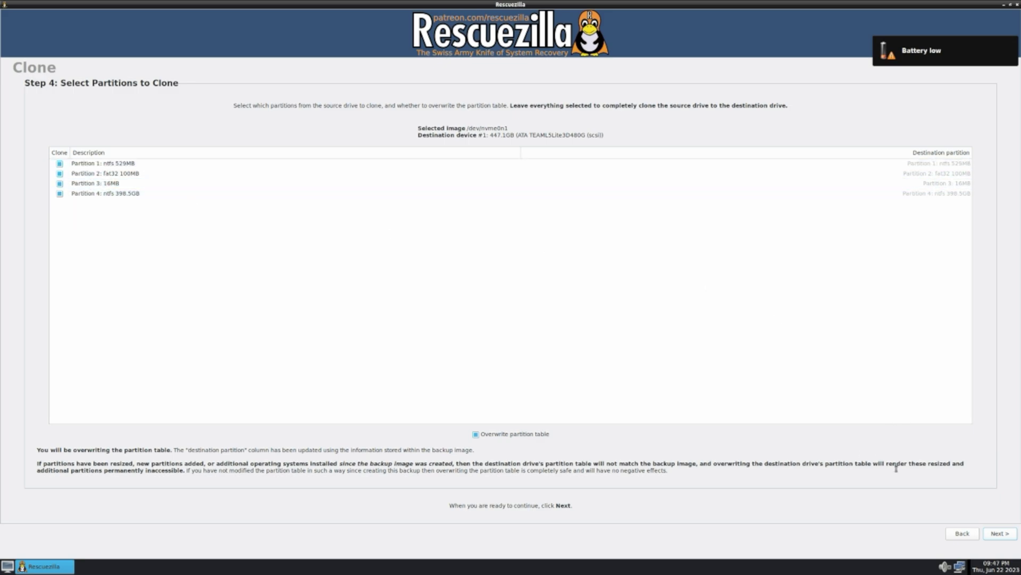
{"action": "left_click", "coordinate": [998, 537]}
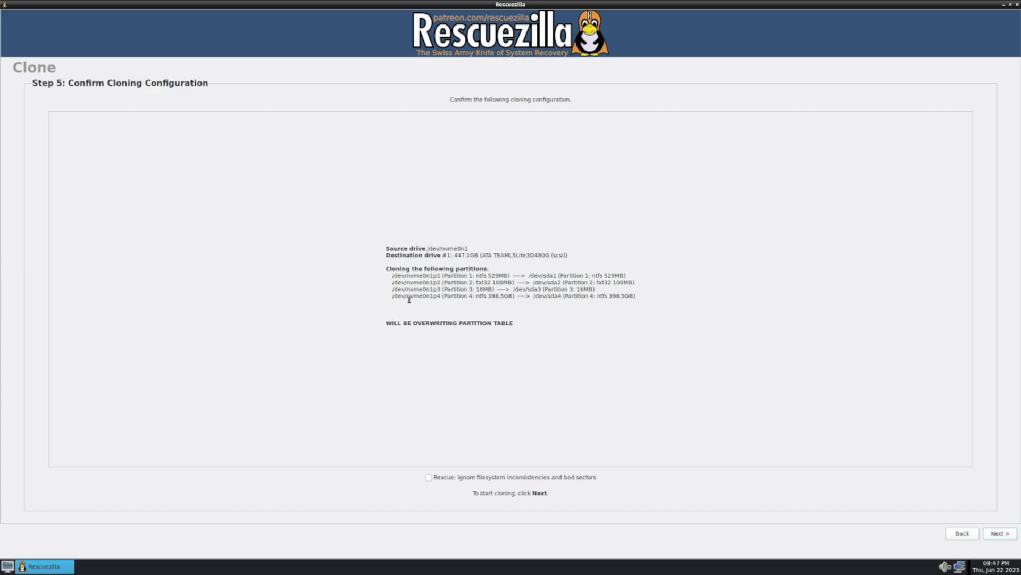
{"action": "left_click", "coordinate": [1001, 534]}
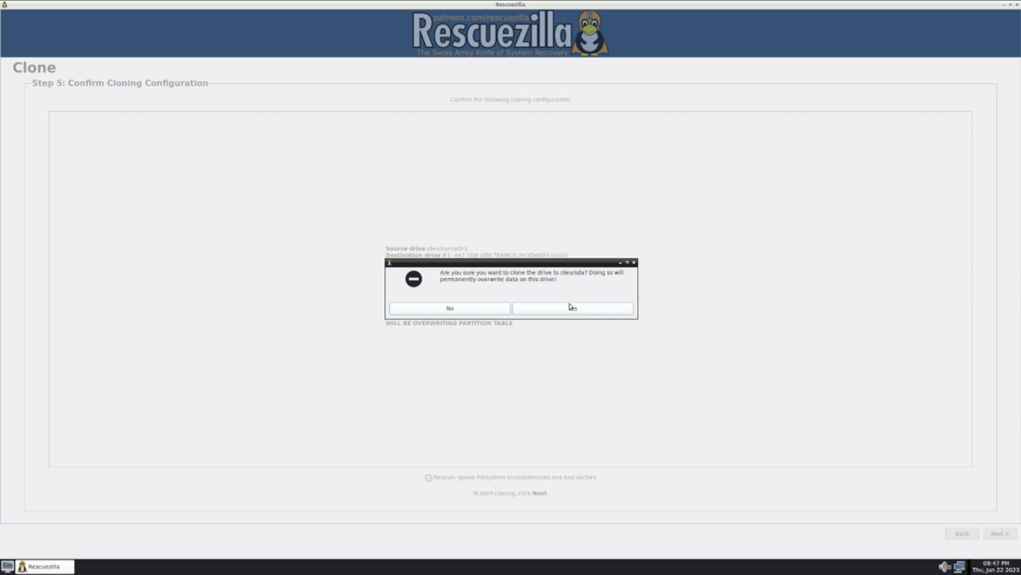
{"action": "left_click", "coordinate": [569, 311]}
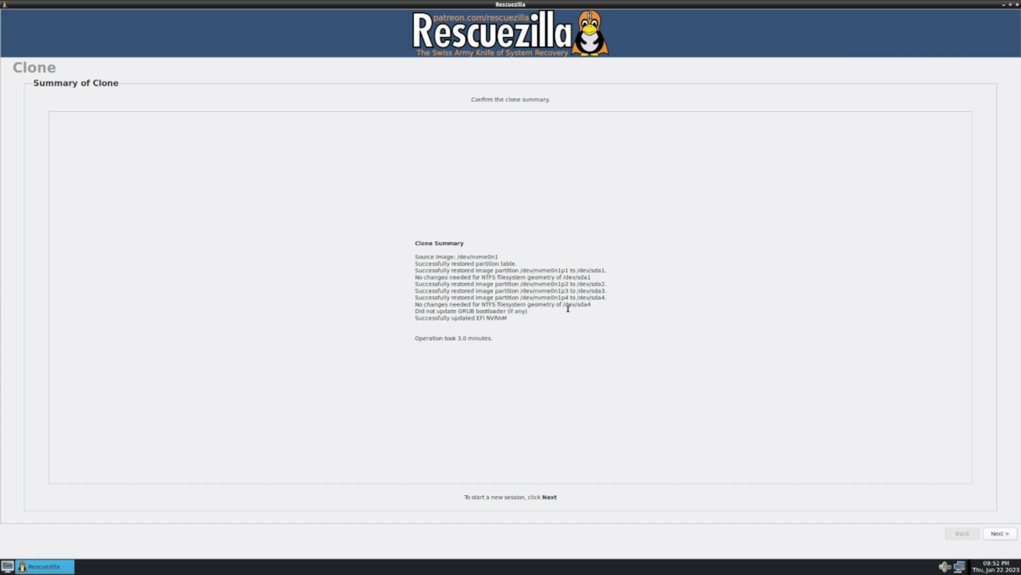
Step: Leave the clone summary, exit Rescuezilla, and inspect the cloned partitions of /dev/sda (447.13 GiB) in GParted
{"action": "left_click", "coordinate": [999, 535]}
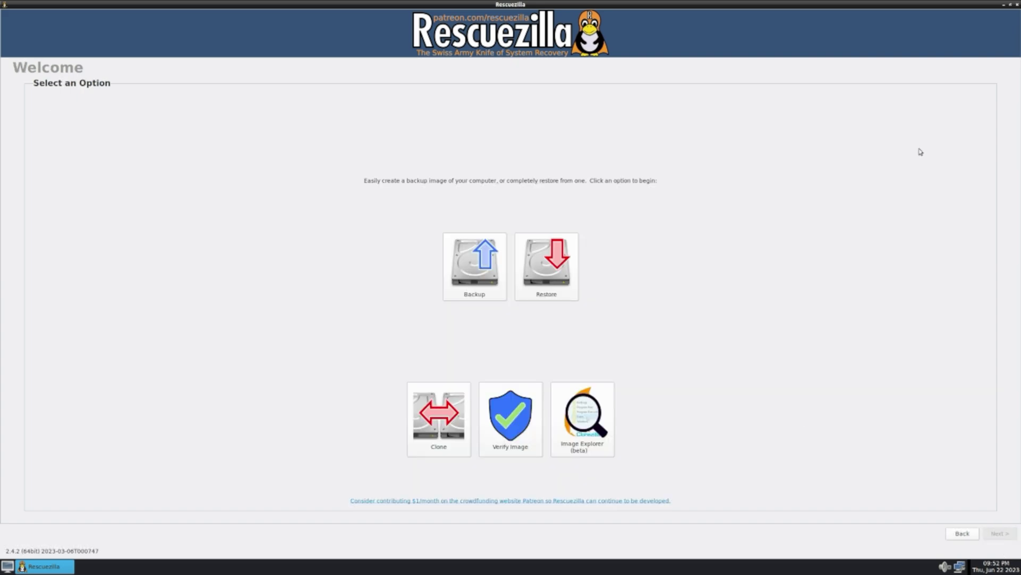
{"action": "left_click", "coordinate": [1017, 5]}
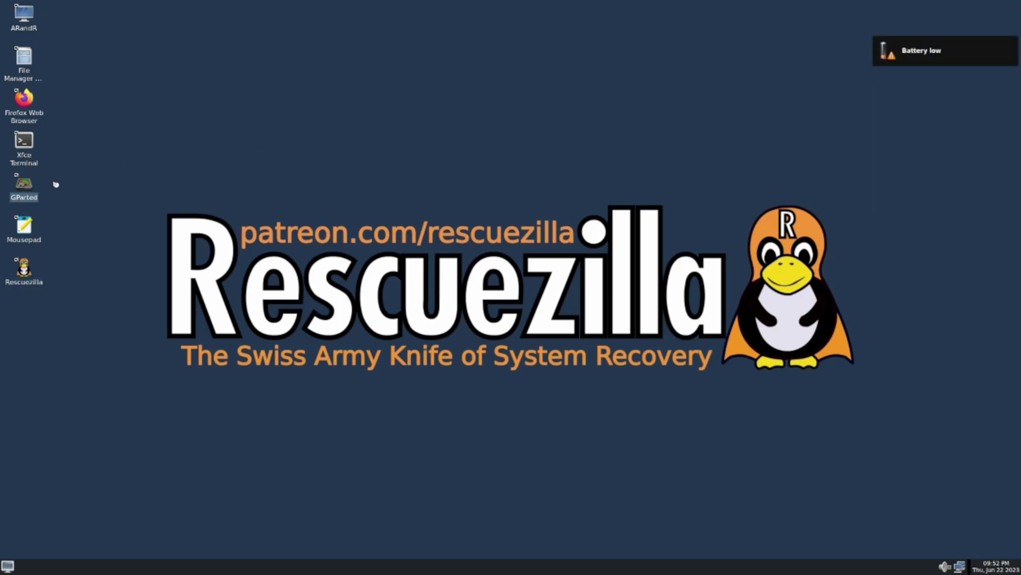
{"action": "double_click", "coordinate": [24, 186]}
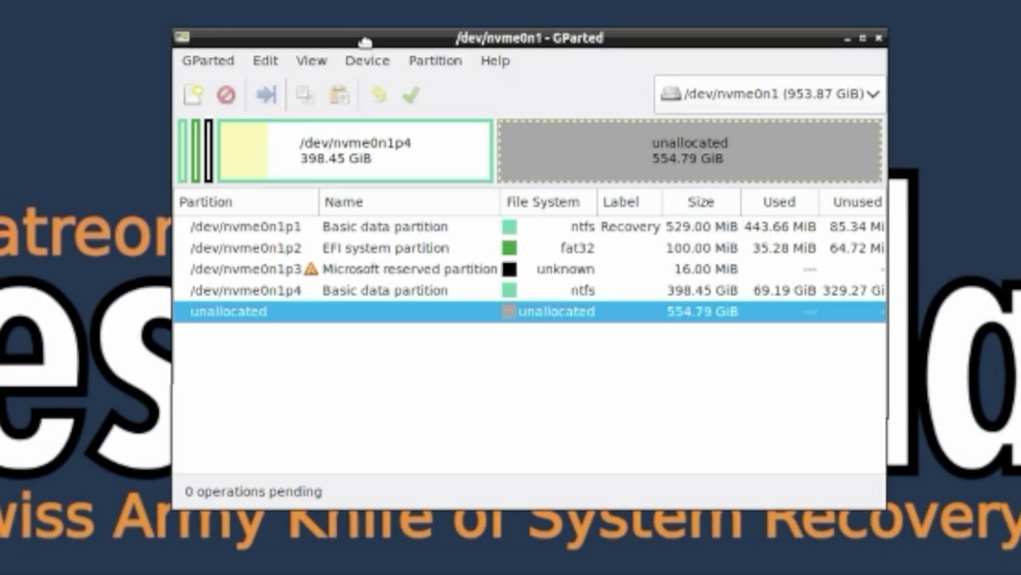
{"action": "left_click", "coordinate": [755, 95]}
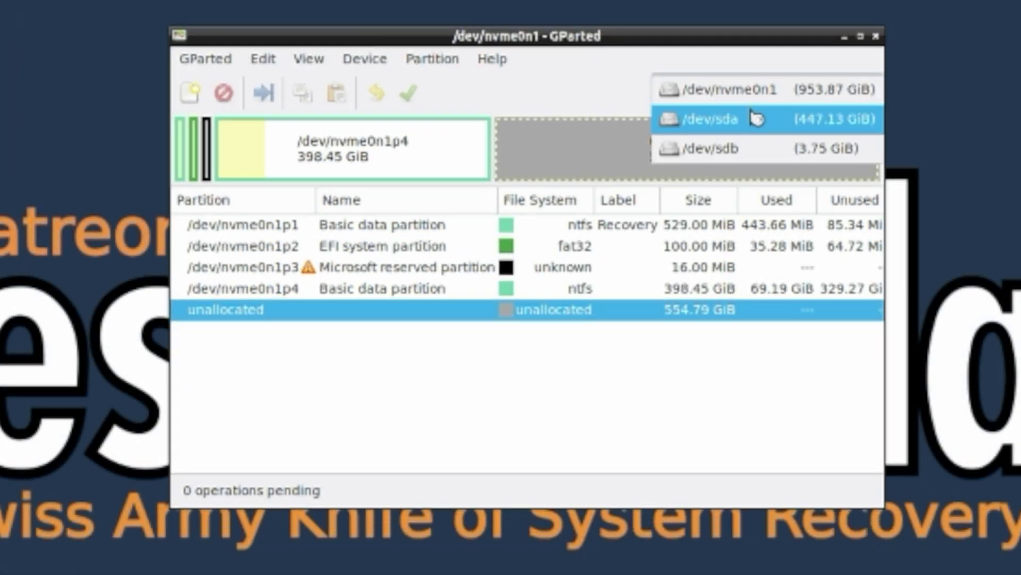
{"action": "left_click", "coordinate": [749, 129]}
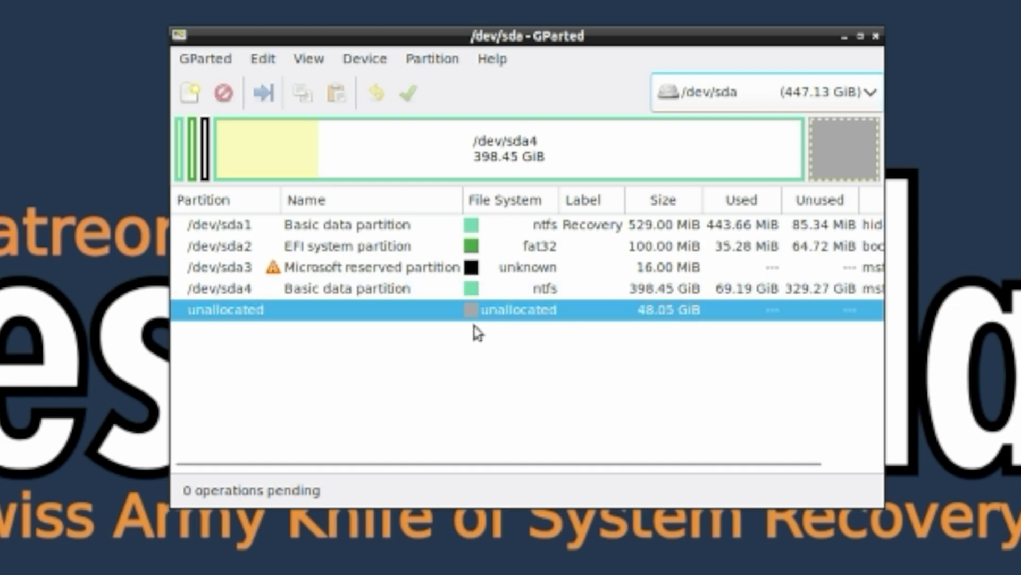
{"action": "left_click", "coordinate": [496, 292]}
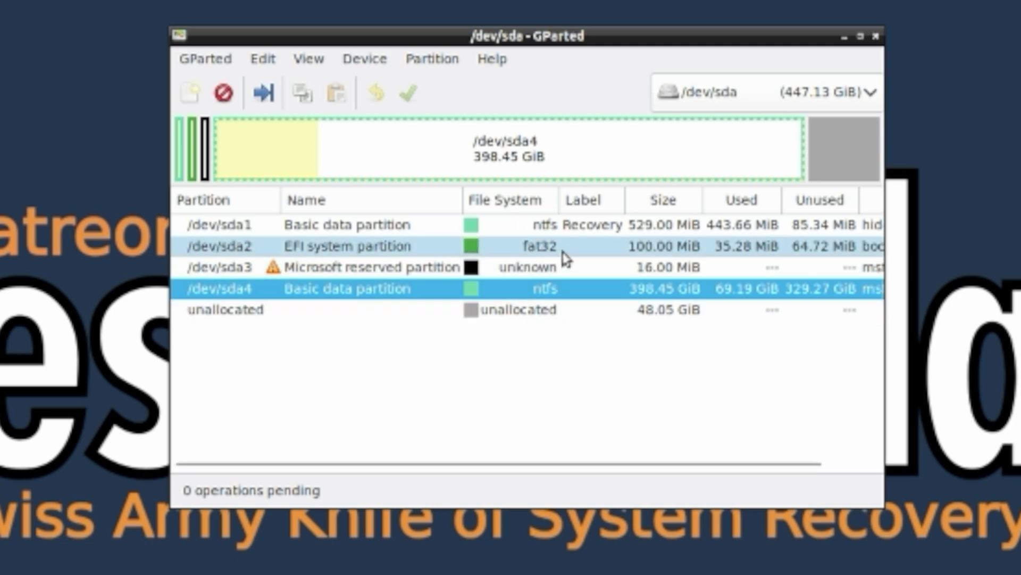
{"action": "left_click", "coordinate": [524, 250]}
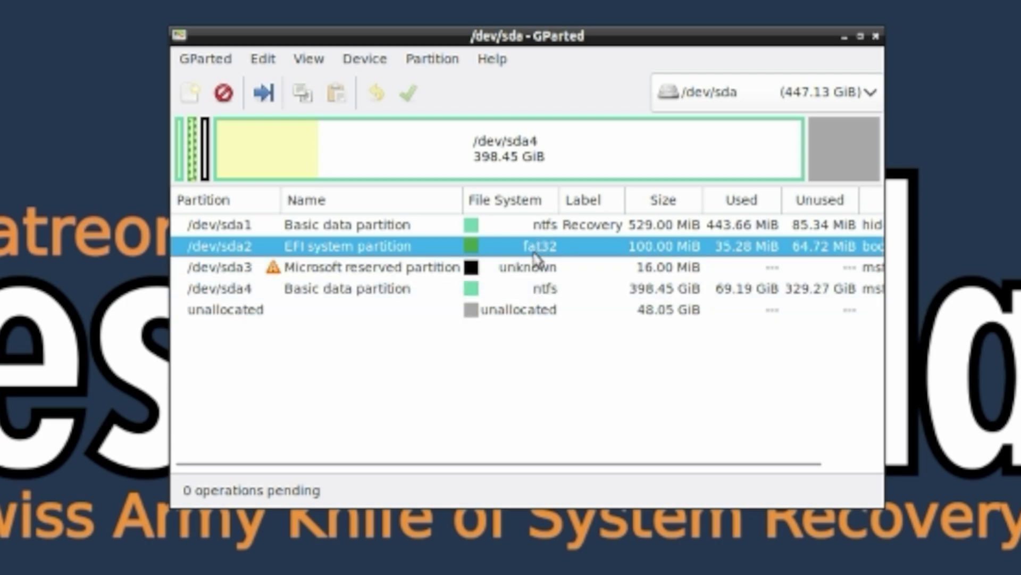
{"action": "right_click", "coordinate": [522, 299]}
{"action": "left_click", "coordinate": [593, 360]}
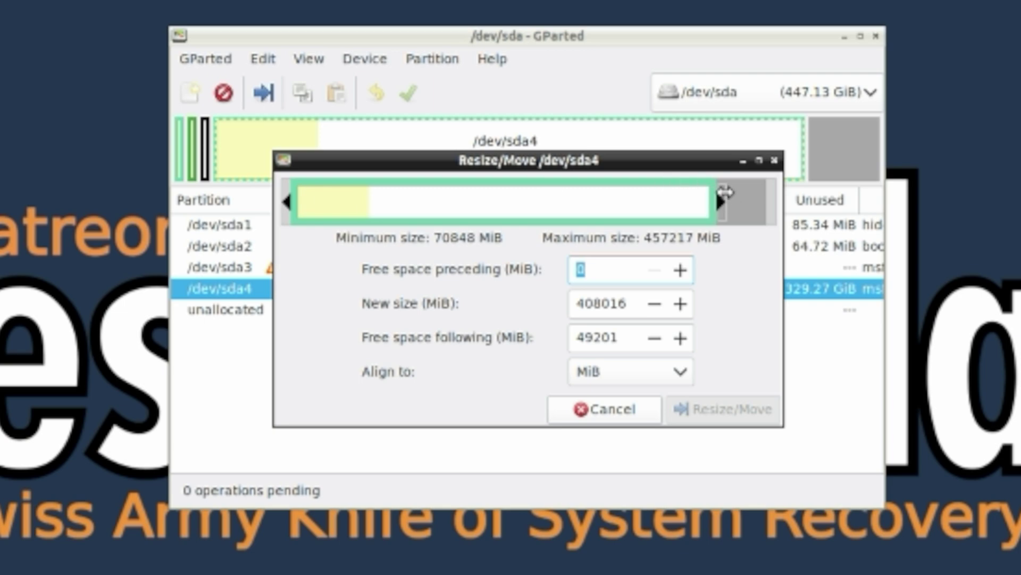
{"action": "mouse_move", "coordinate": [577, 201]}
{"action": "left_mouse_down"}
{"action": "mouse_move", "coordinate": [649, 205]}
{"action": "mouse_move", "coordinate": [545, 208]}
{"action": "mouse_move", "coordinate": [645, 206]}
{"action": "mouse_move", "coordinate": [562, 209]}
{"action": "left_mouse_up"}
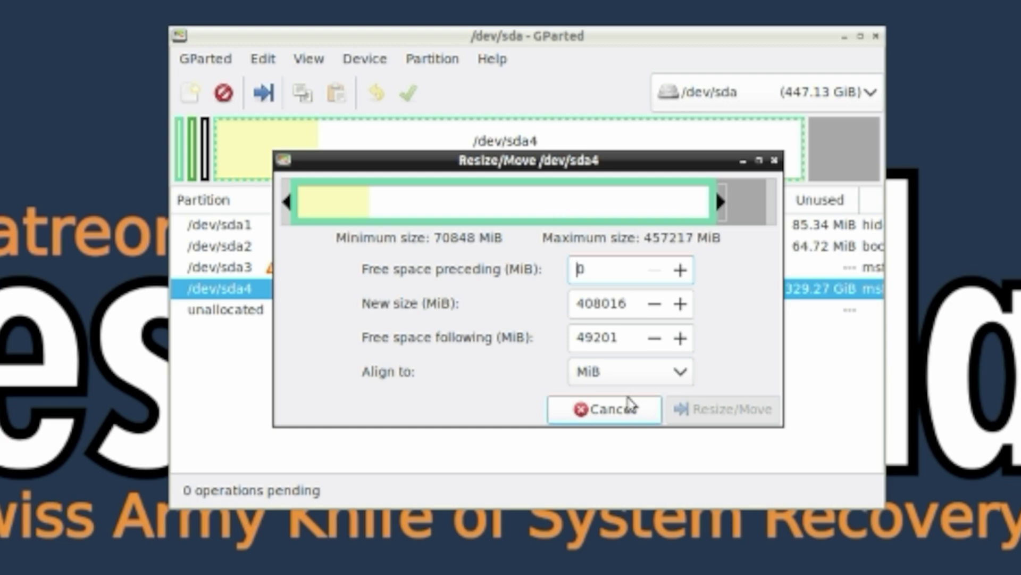
{"action": "left_click", "coordinate": [774, 160]}
{"action": "left_click", "coordinate": [522, 306]}
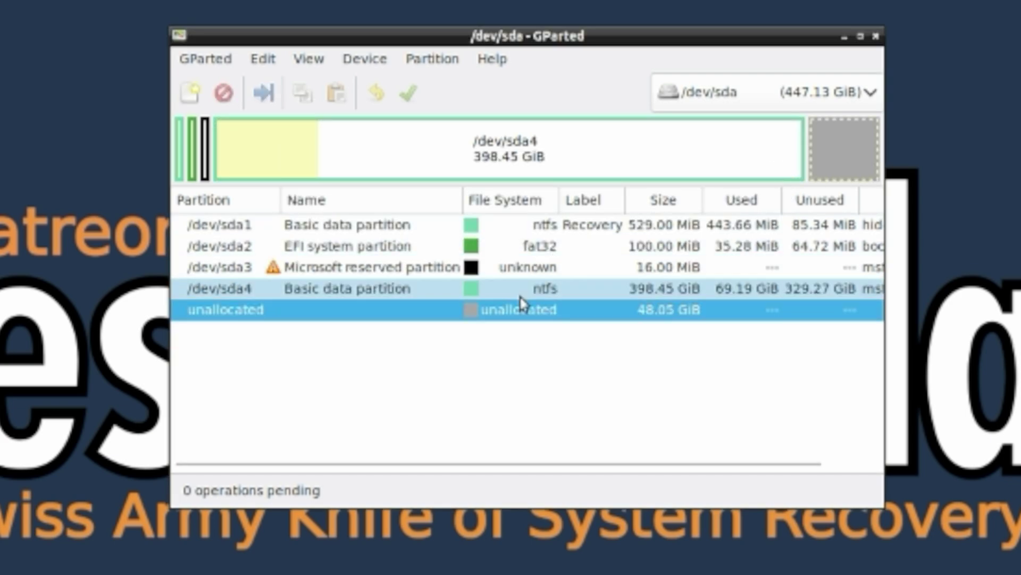
Step: Grow the NTFS partition /dev/sda4 to its maximum size of 457217 MiB with Resize/Move, leaving 0 MiB of free space following
{"action": "left_click", "coordinate": [497, 295]}
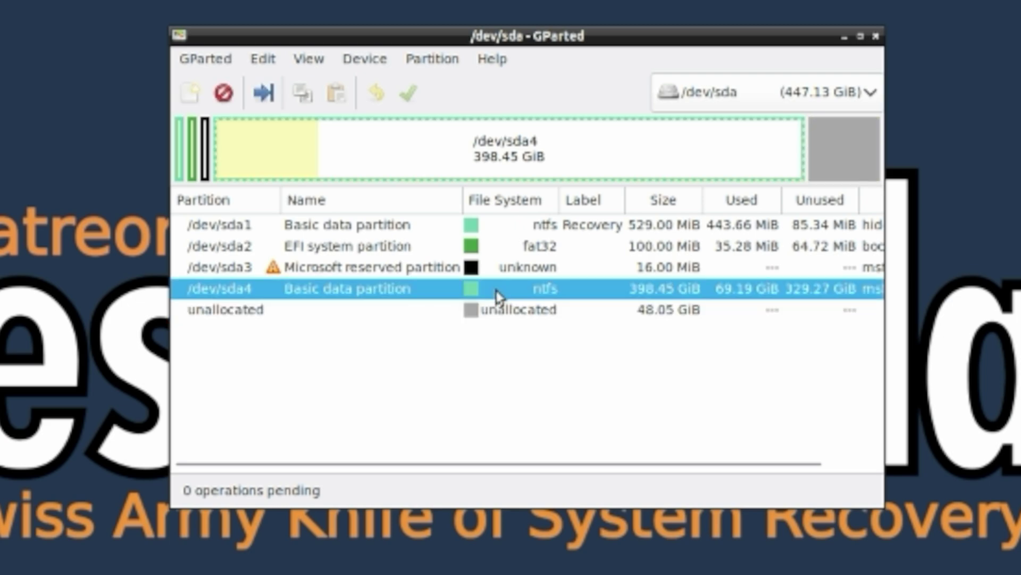
{"action": "right_click", "coordinate": [499, 294]}
{"action": "left_click", "coordinate": [563, 368]}
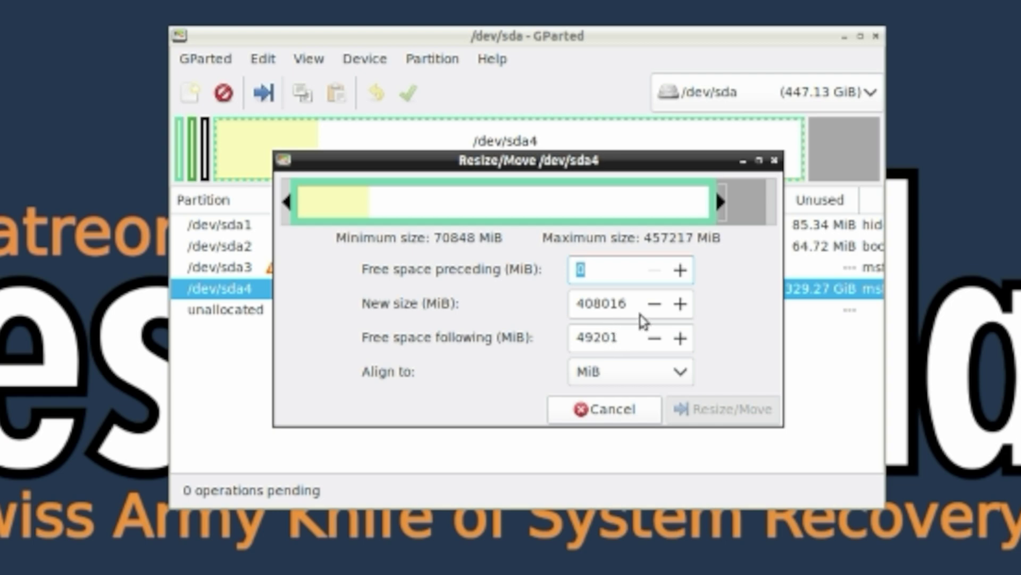
{"action": "left_click", "coordinate": [628, 304]}
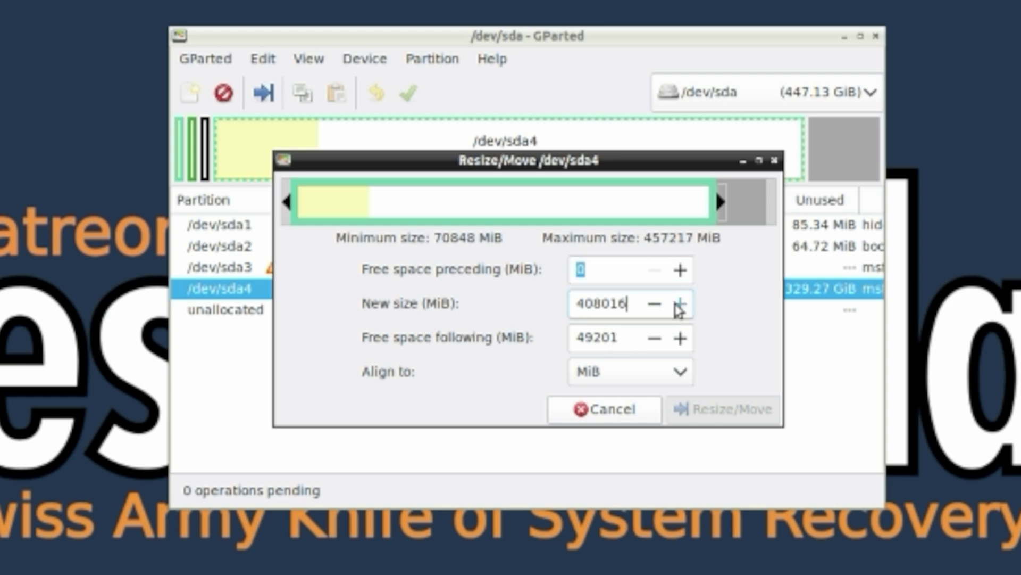
{"action": "left_click_drag", "start_coordinate": [632, 303], "coordinate": [564, 304]}
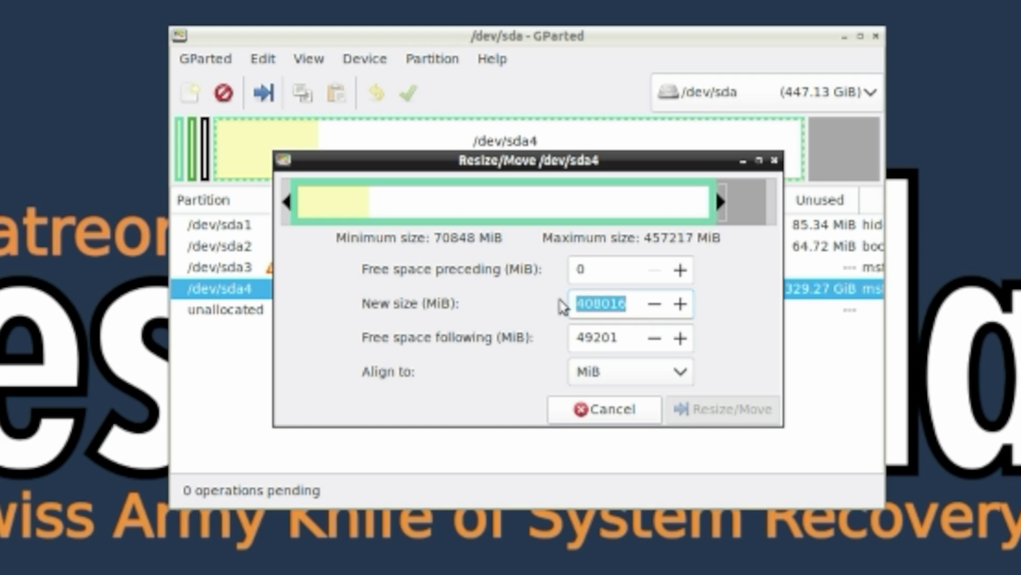
{"action": "type", "text": "9999999"}
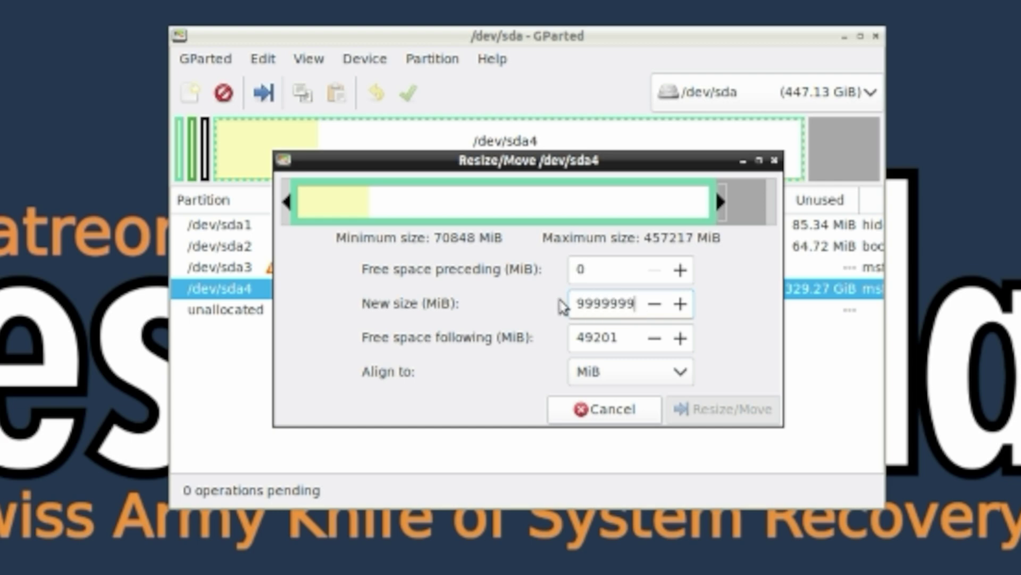
{"action": "key", "text": "Tab"}
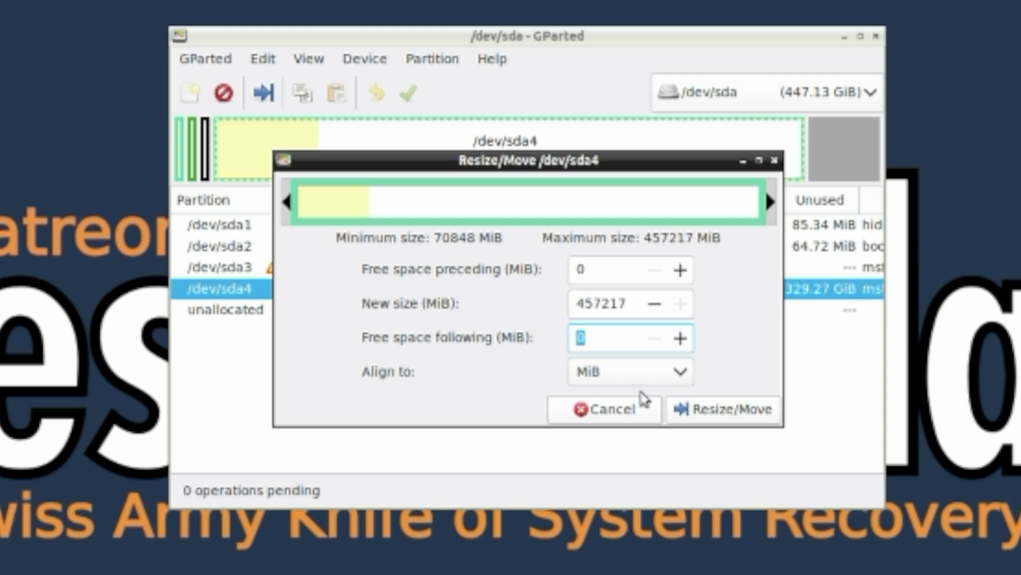
{"action": "left_click", "coordinate": [698, 410]}
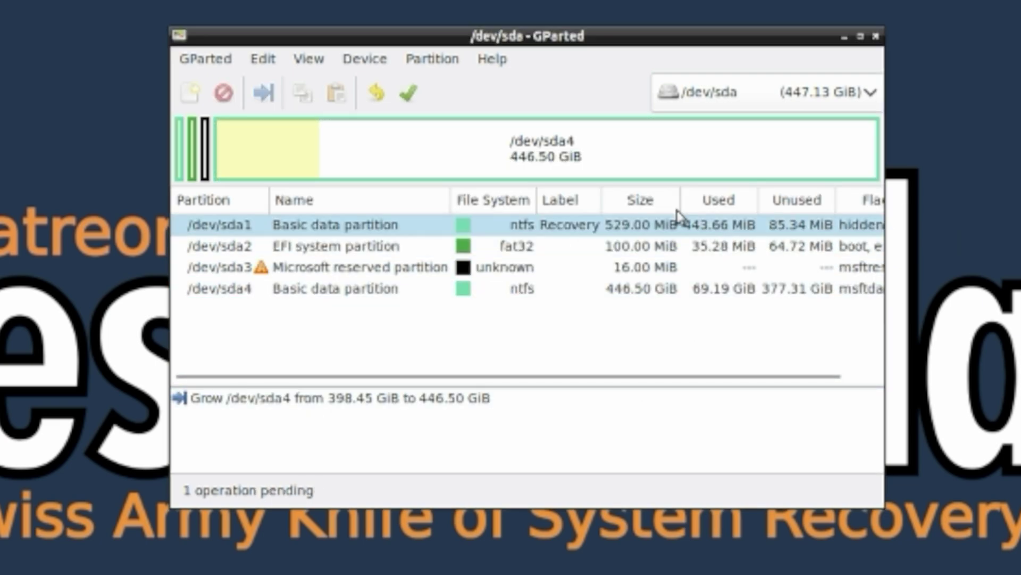
Step: Apply the pending grow operation on /dev/sda4, confirm it, and dismiss the completed operations report
{"action": "left_click", "coordinate": [408, 93]}
{"action": "left_click", "coordinate": [609, 340]}
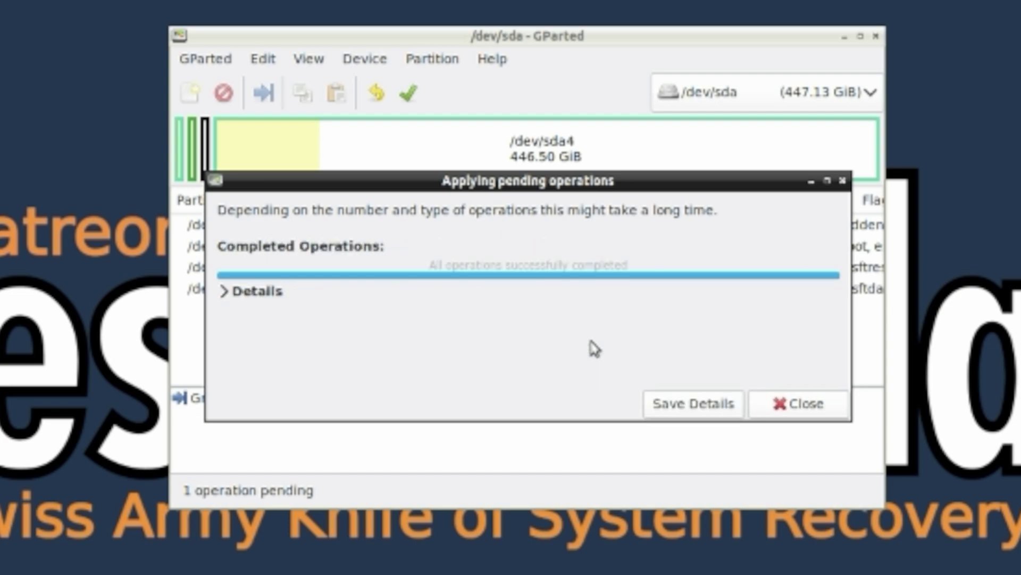
{"action": "left_click", "coordinate": [780, 405]}
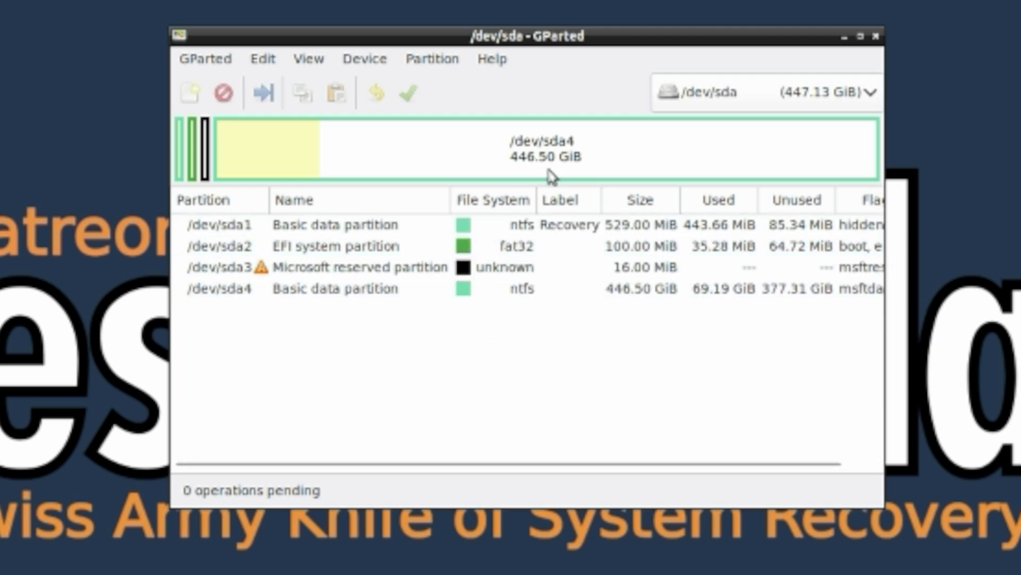
Step: Compare the partition layout of the source drive /dev/nvme0n1 with that of the cloned drive /dev/sda
{"action": "left_click", "coordinate": [812, 80]}
{"action": "left_click", "coordinate": [798, 58]}
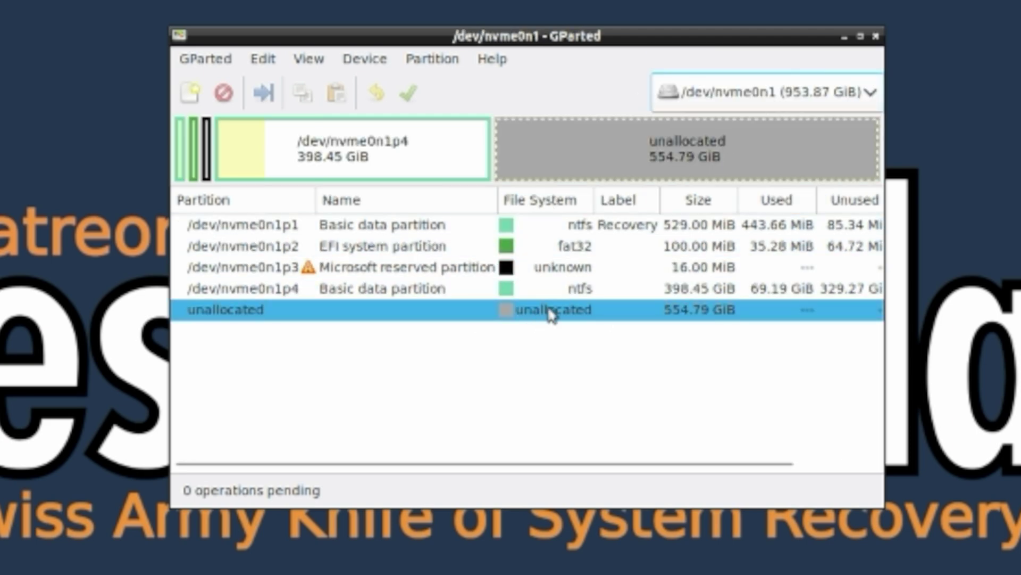
{"action": "left_click", "coordinate": [758, 99]}
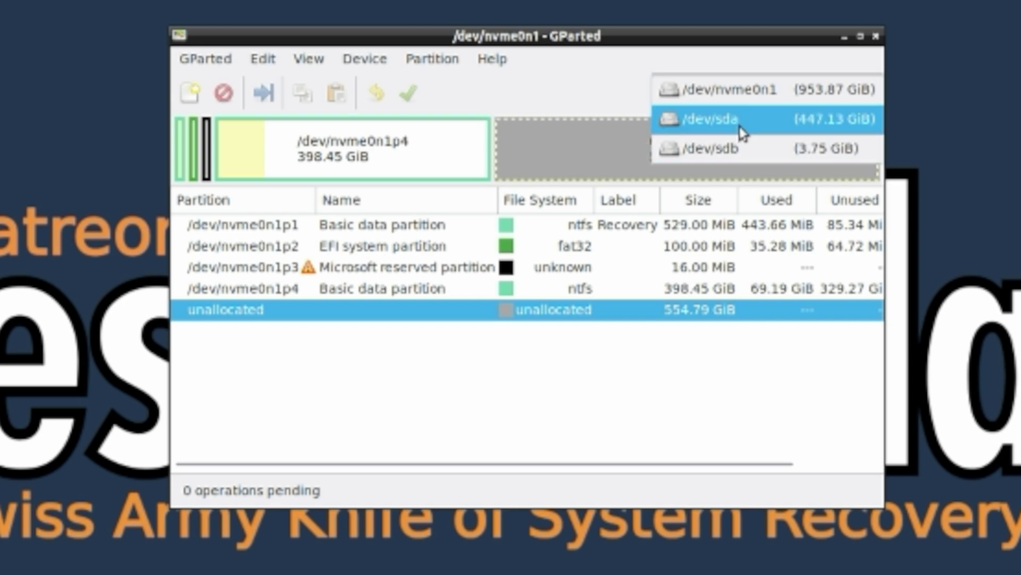
{"action": "left_click", "coordinate": [743, 133]}
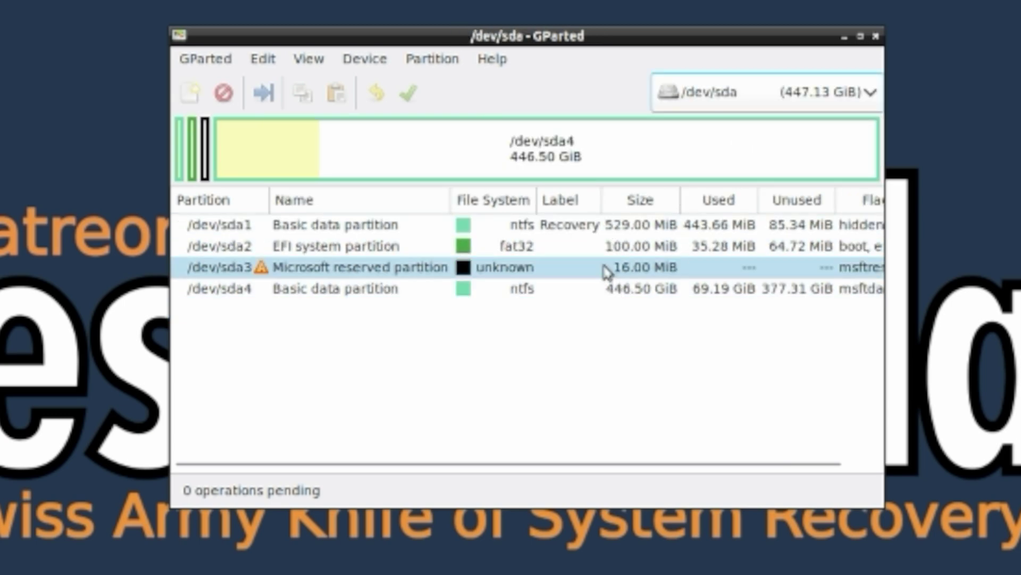